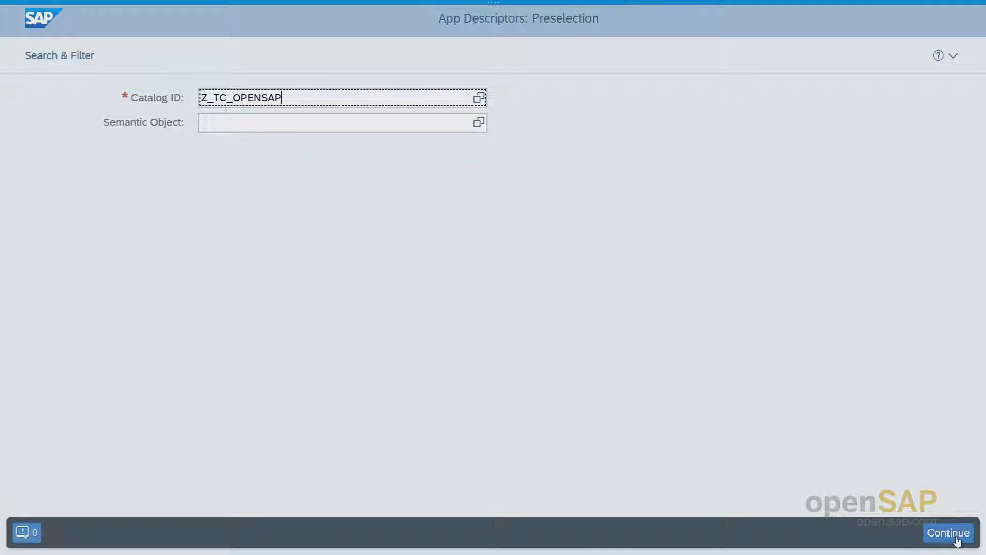
Open catalog Z_TC_OPENSAP for app descriptor maintenance and start a multiple transaction selection saved as a local object.
click(948, 532)
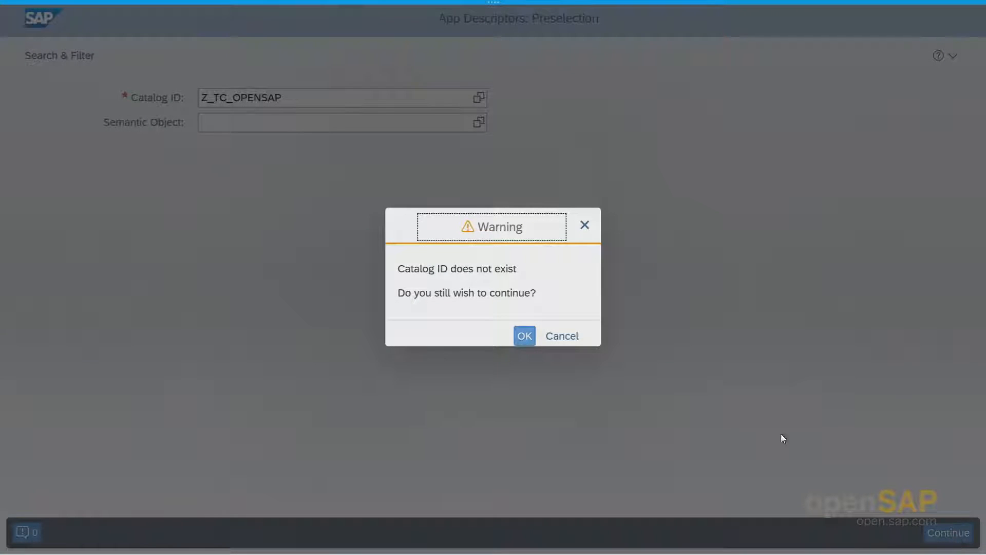
click(528, 343)
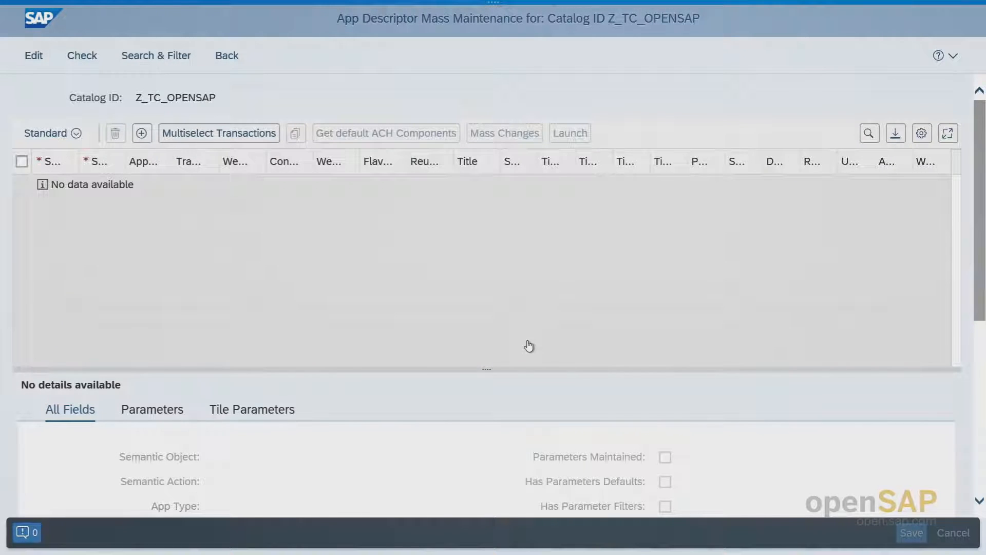
click(222, 135)
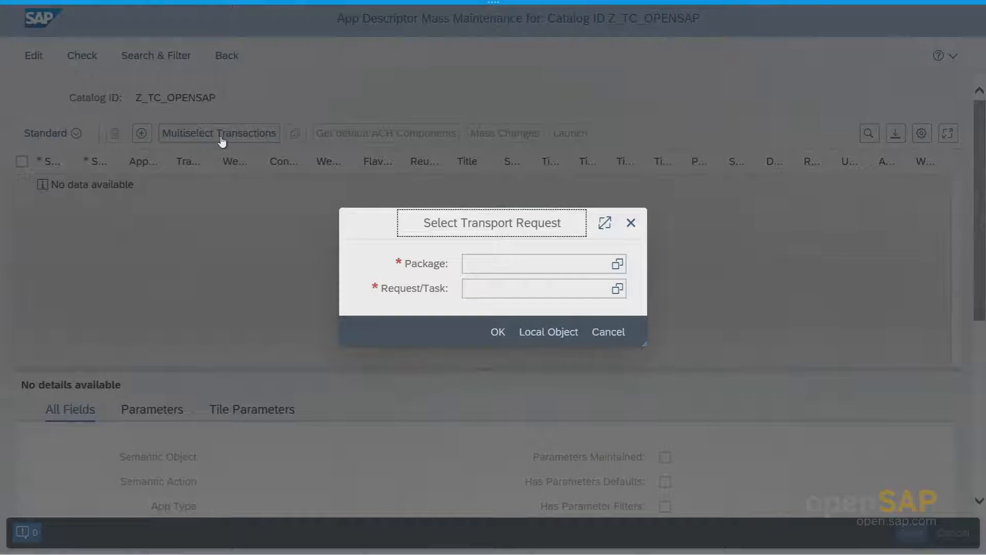
click(535, 333)
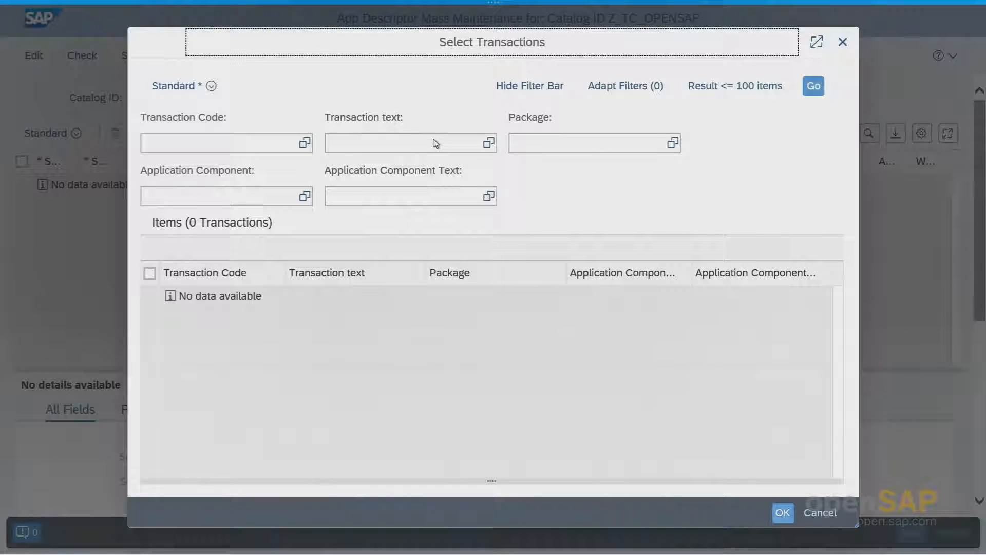
Filter transactions by the text *Purchase* and add /CPD/PWS_WS_ME22N and /CPD/PWS_WS_ME54N to the catalog.
click(436, 148)
text(*Purchase*)
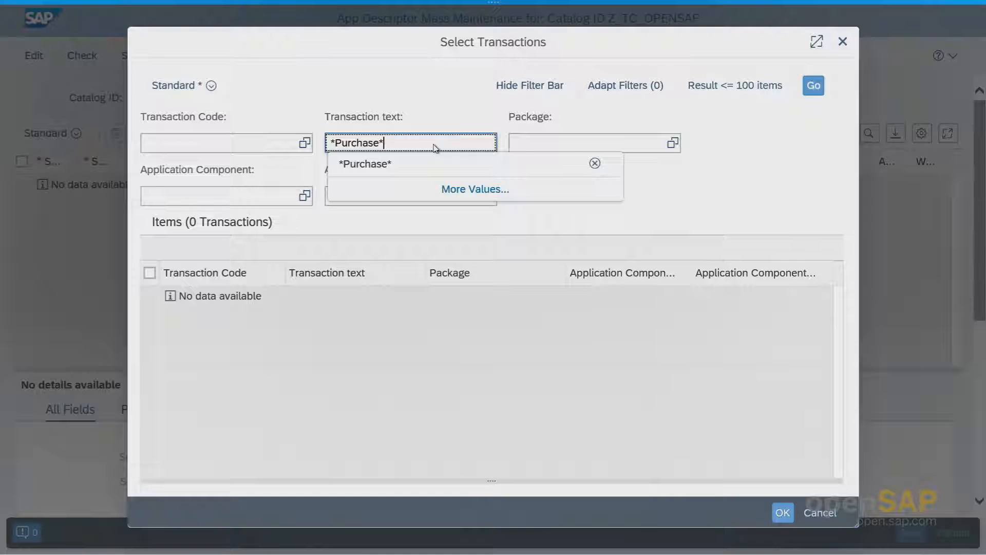
click(814, 85)
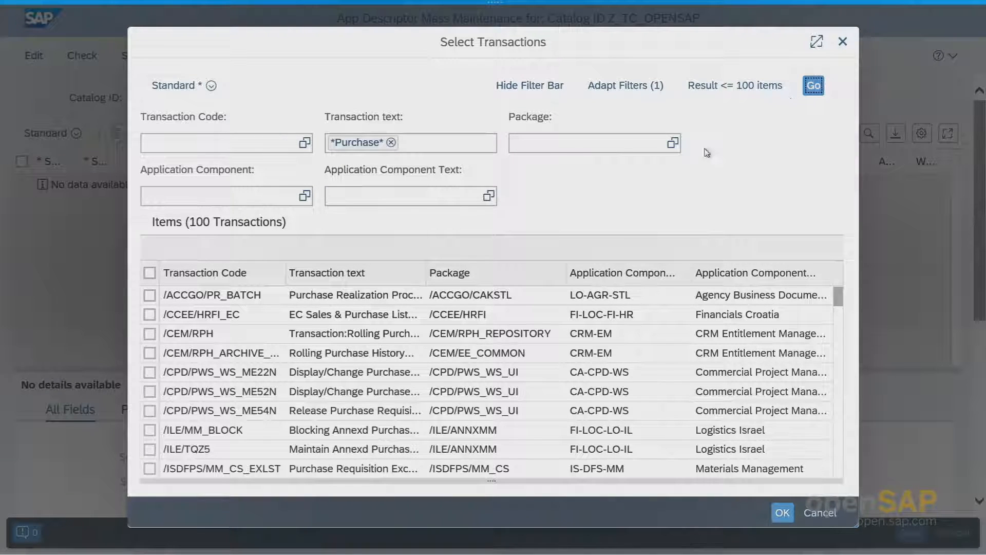
click(150, 374)
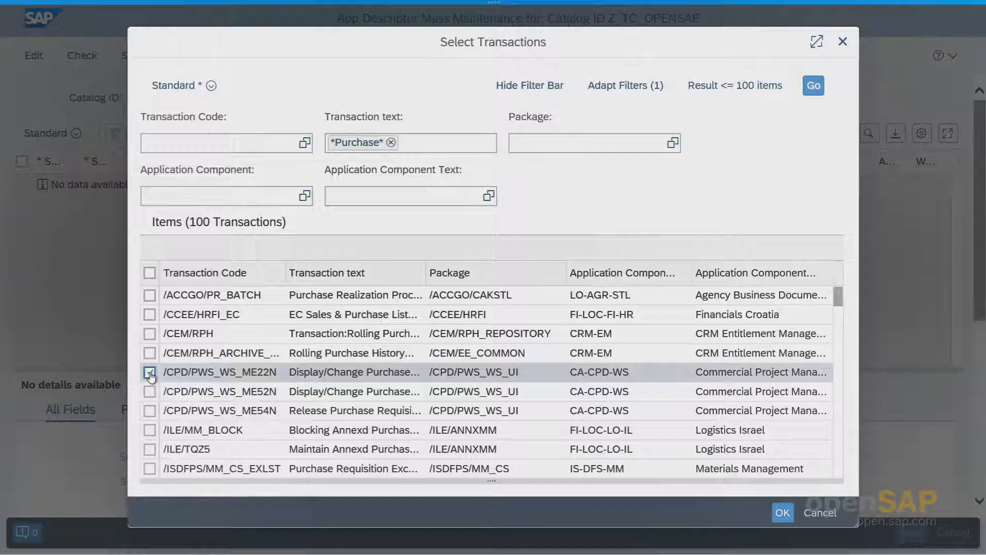
click(150, 411)
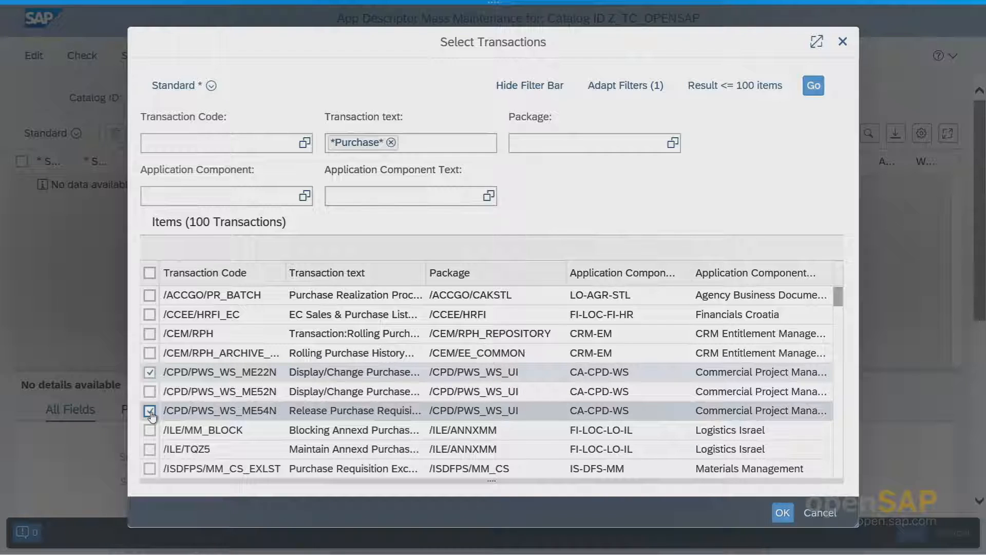
click(782, 513)
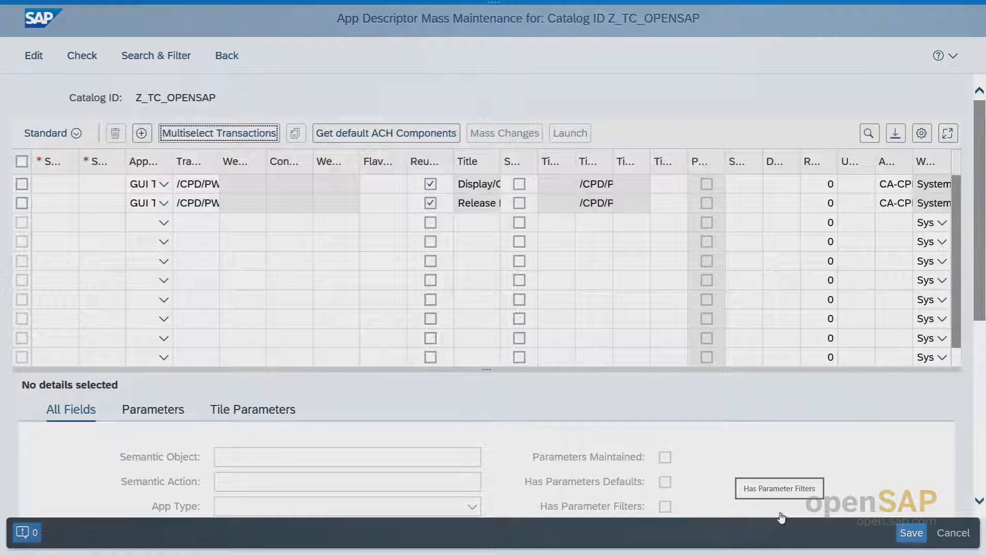
Assign semantic object PurchaseOrder and semantic action manage to the /CPD/PWS_WS_ME22N app descriptor.
click(22, 184)
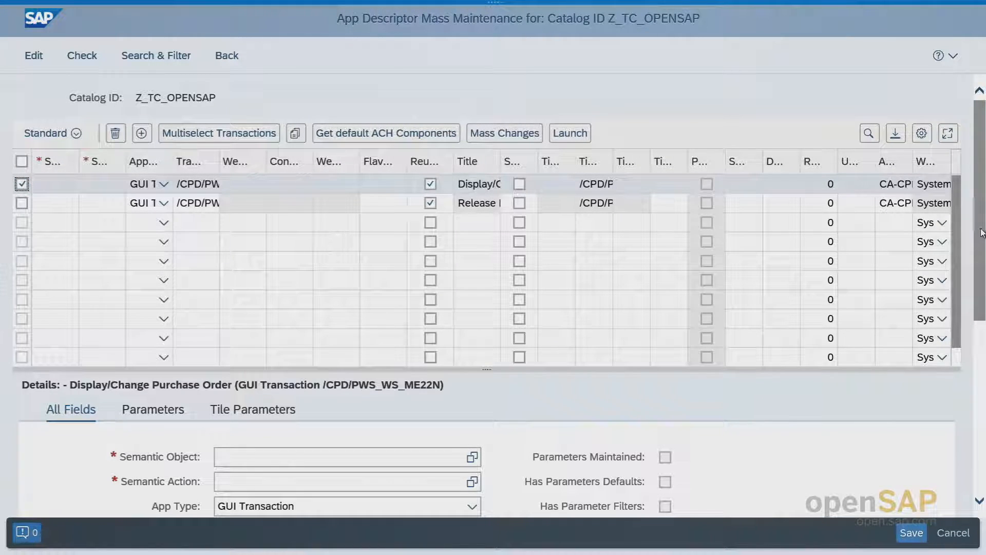
scroll(977, 389, down, 6)
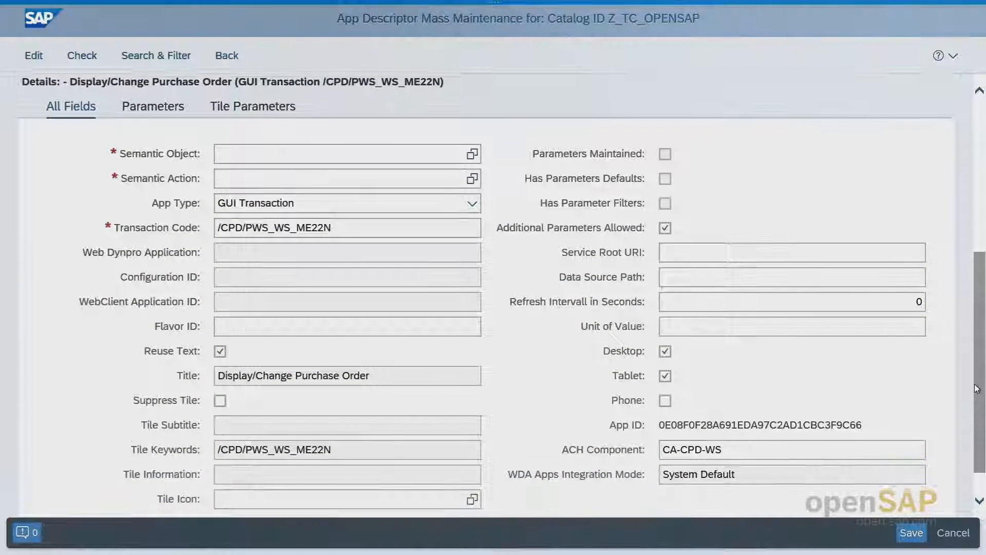
drag(977, 389, 978, 390)
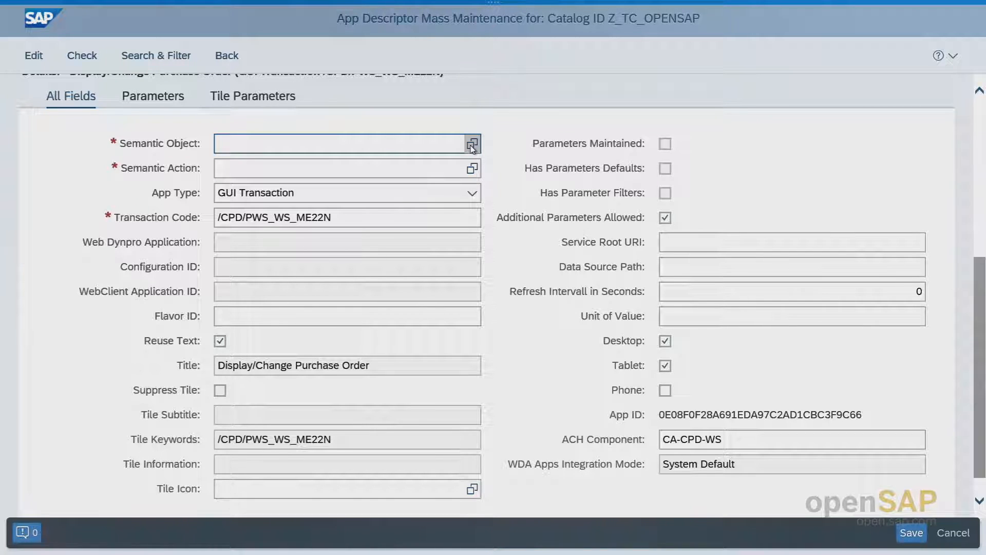
click(472, 145)
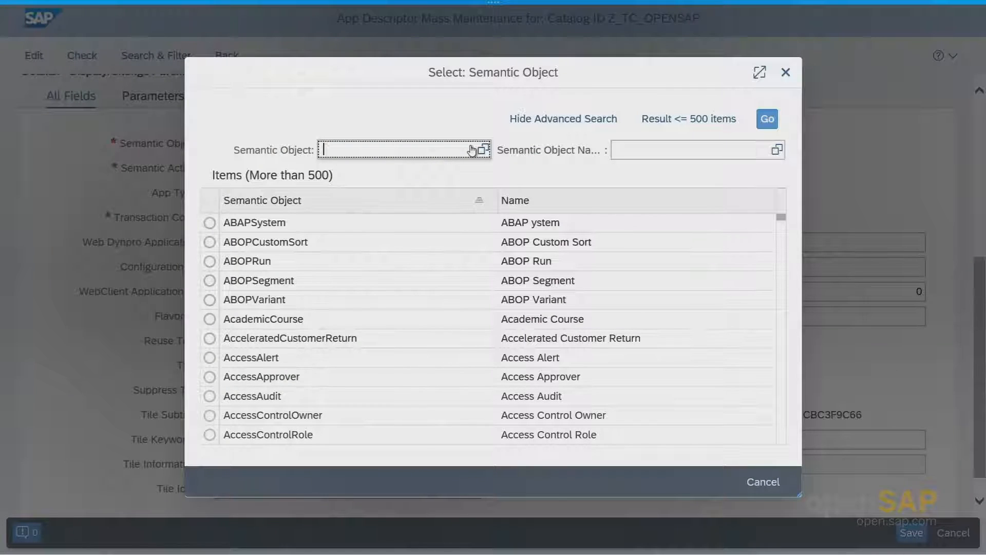
text(Purchase*)
key(Return)
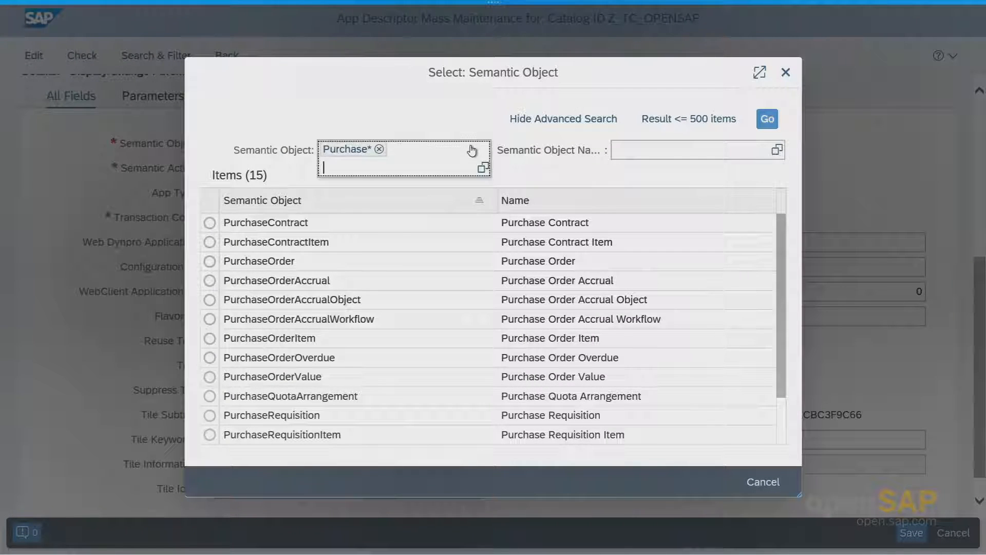
click(211, 264)
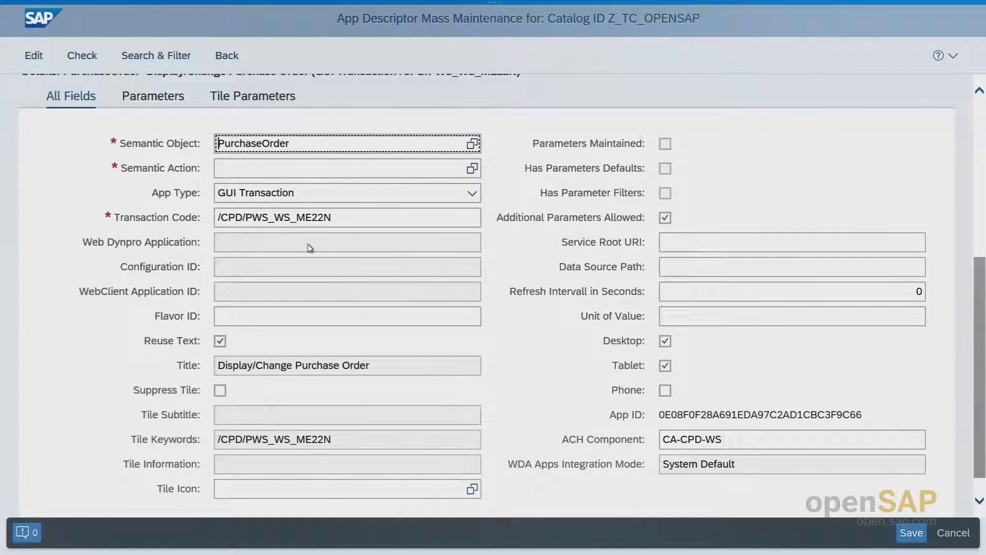
click(473, 170)
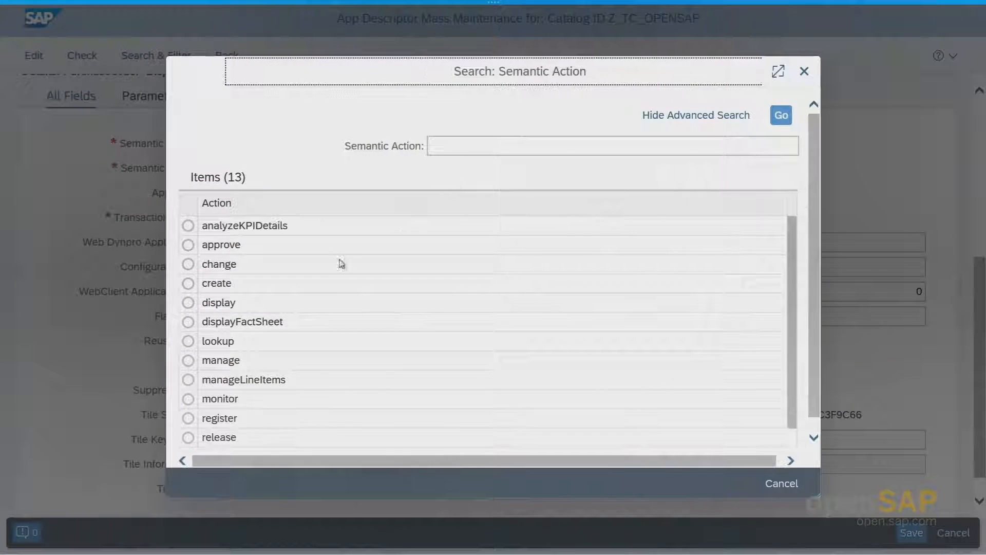
click(189, 361)
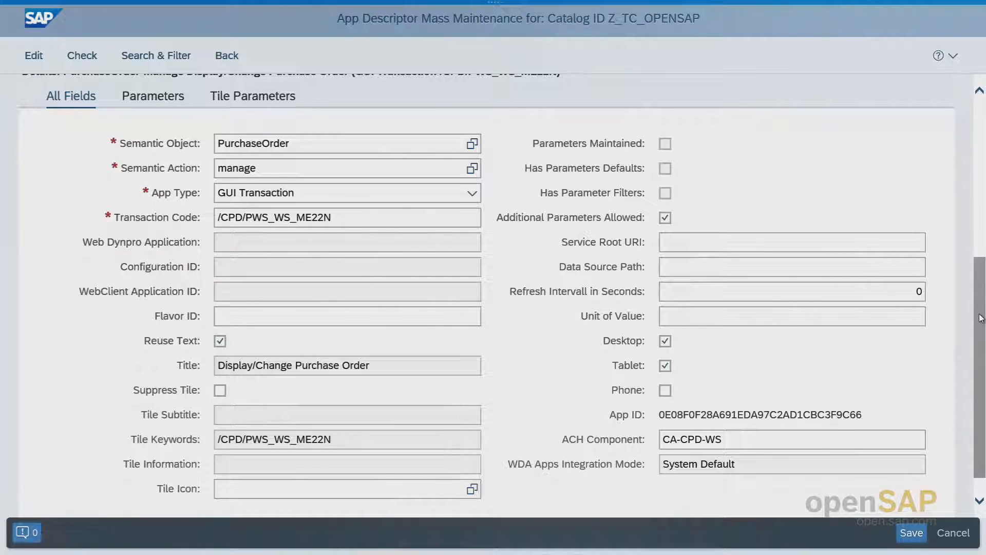
Assign semantic object PurchaseRequisition to the /CPD/PWS_WS_ME54N app descriptor, finding it with the filter Purchase*.
drag(980, 314, 979, 114)
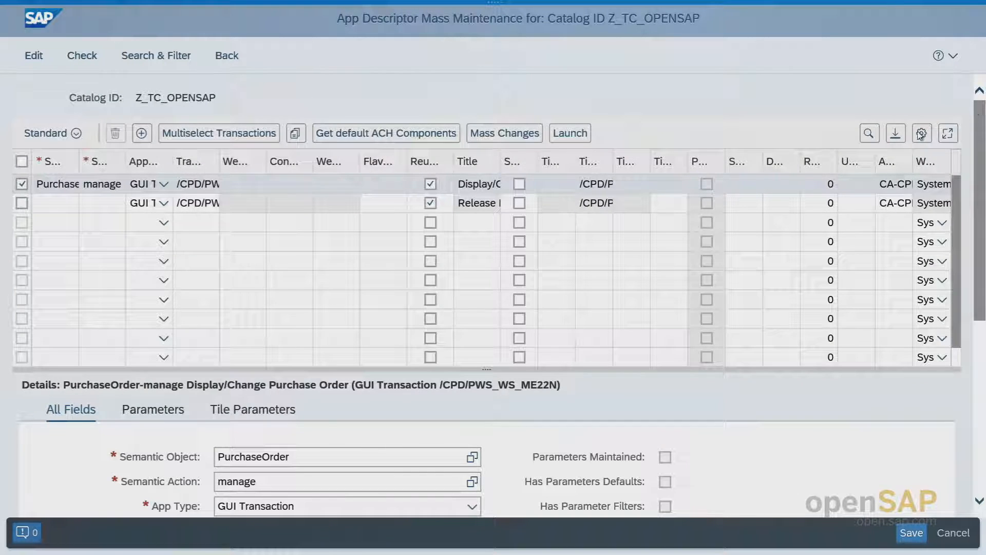
click(20, 205)
click(22, 184)
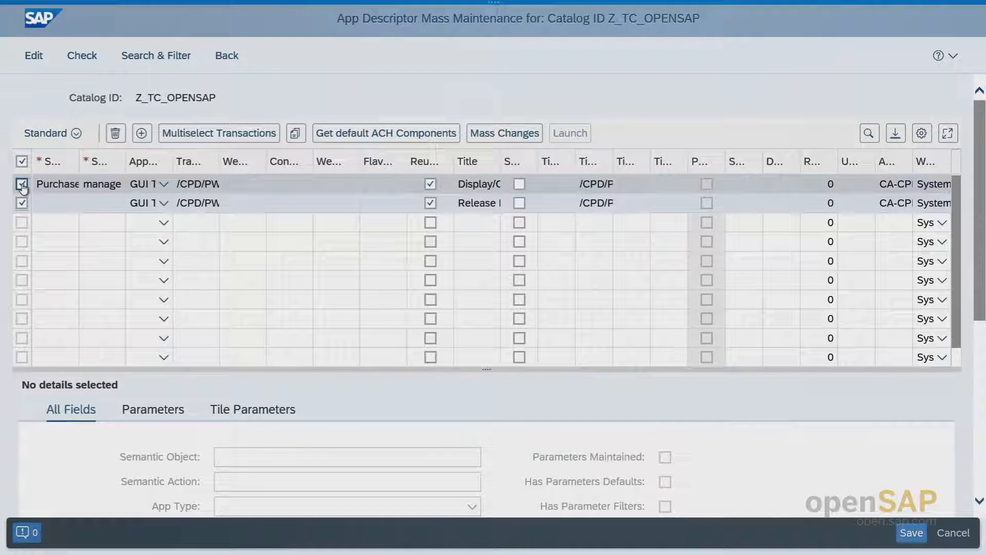
click(22, 185)
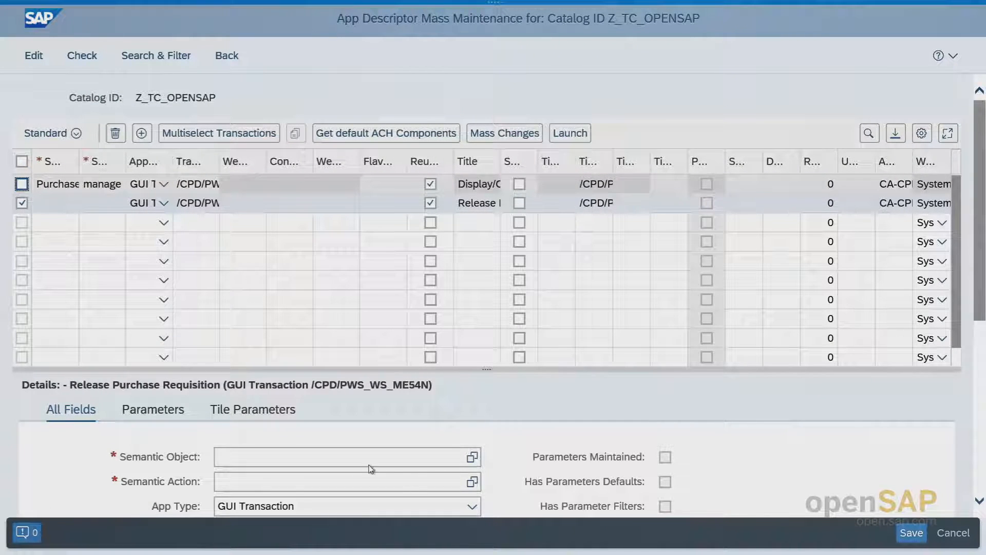
click(472, 459)
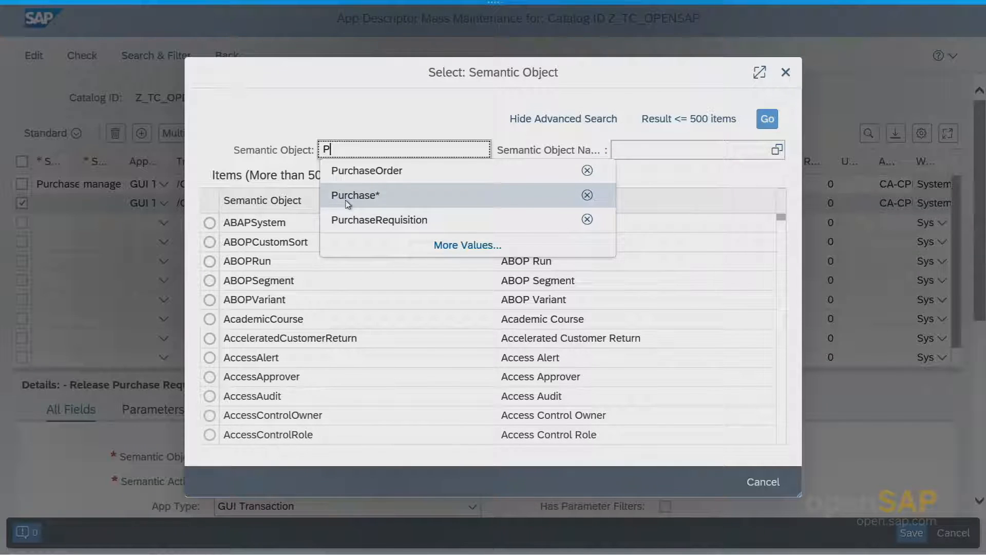
click(344, 197)
key(Return)
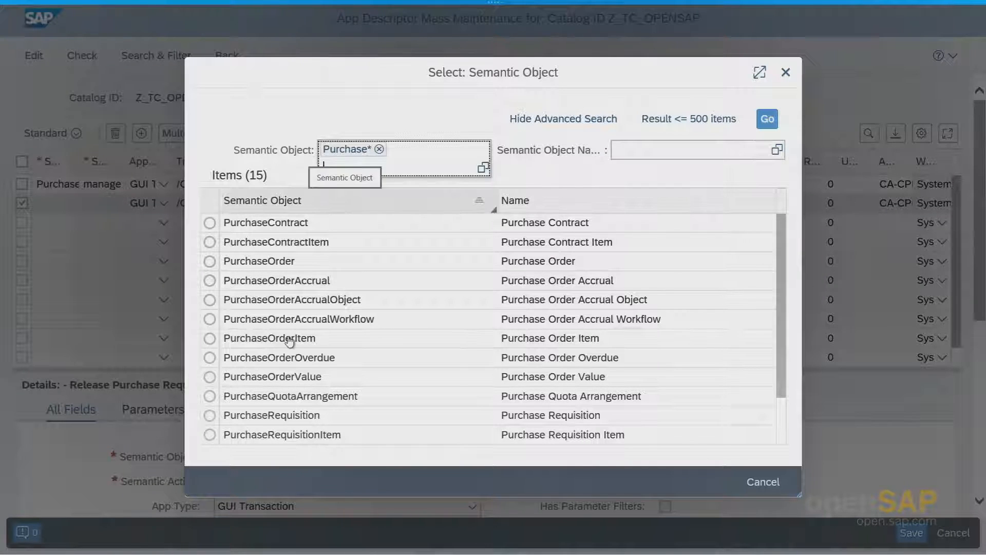
click(209, 416)
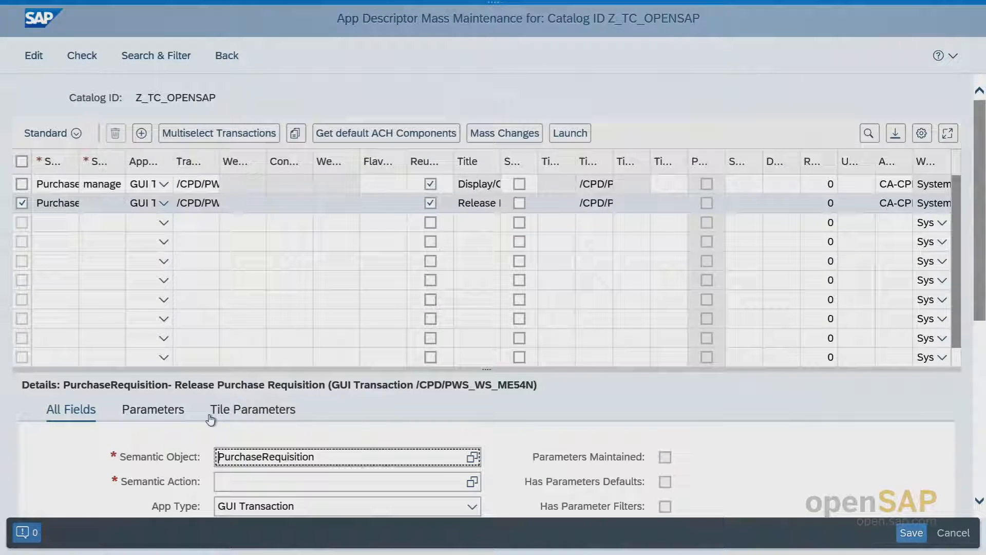
Set the semantic action of the /CPD/PWS_WS_ME54N descriptor to release and save the catalog.
click(472, 482)
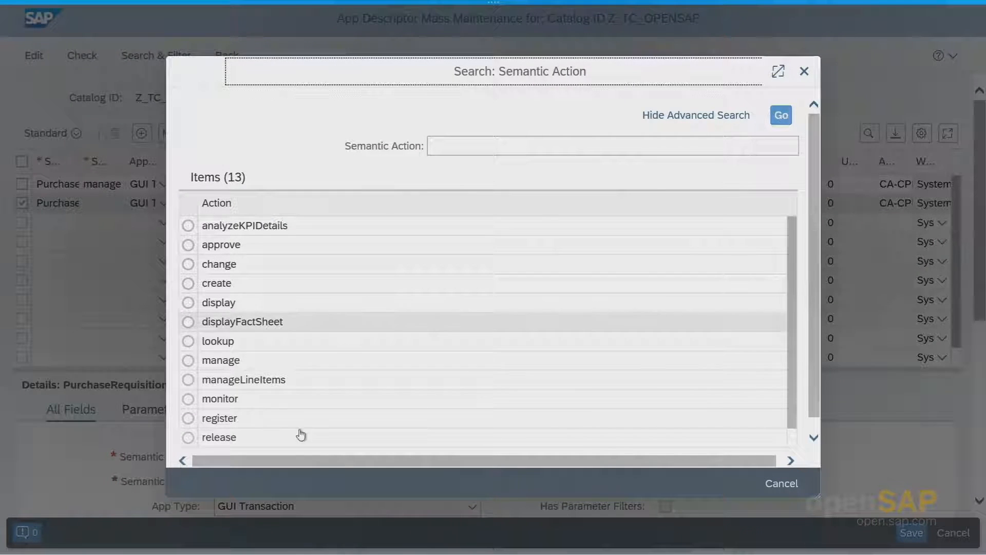
click(188, 437)
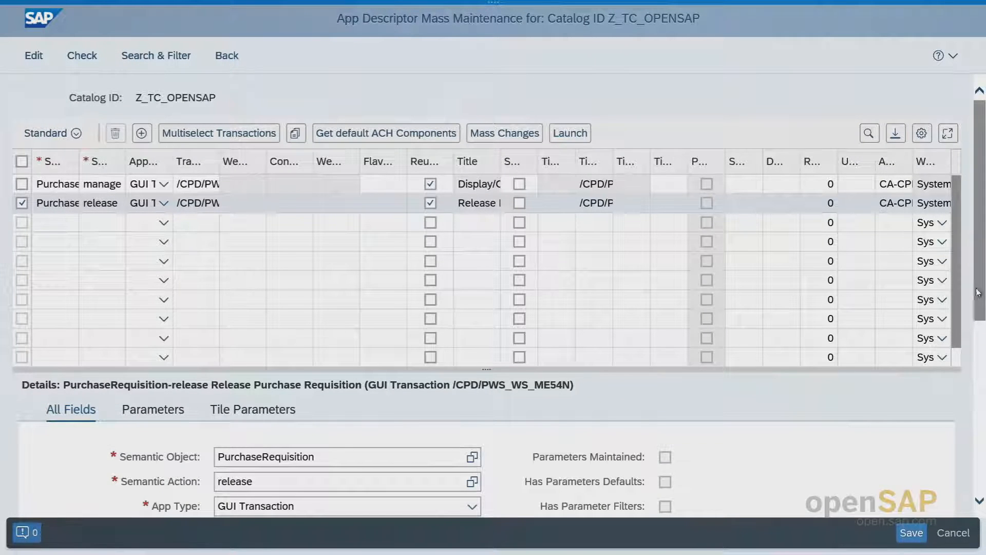
drag(981, 304, 984, 269)
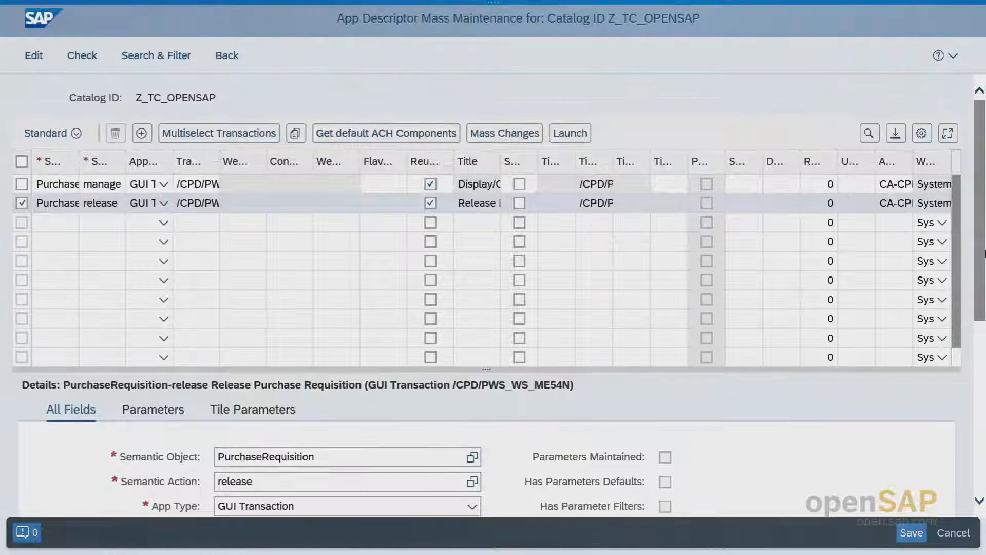
click(918, 534)
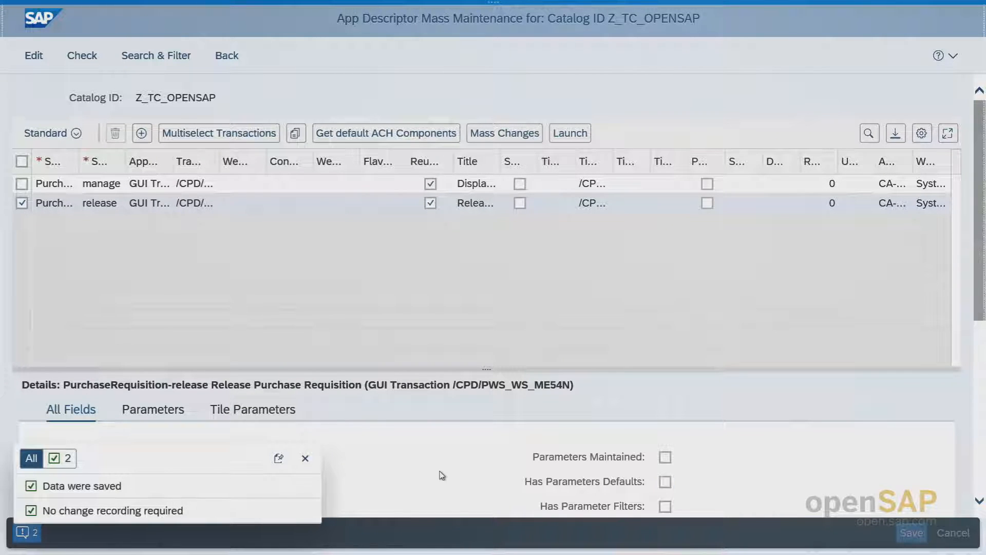
Switch to SAP GUI, run transaction sm30 and choose the view /UI2/VC_ALIASCAT by searching for *ALIAS*.
key(alt+Tab)
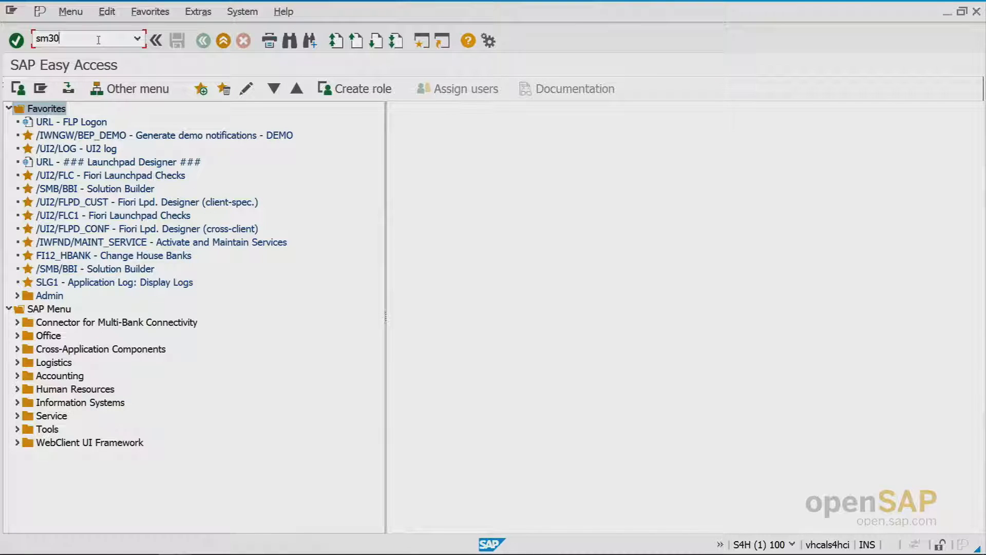
key(Return)
click(169, 147)
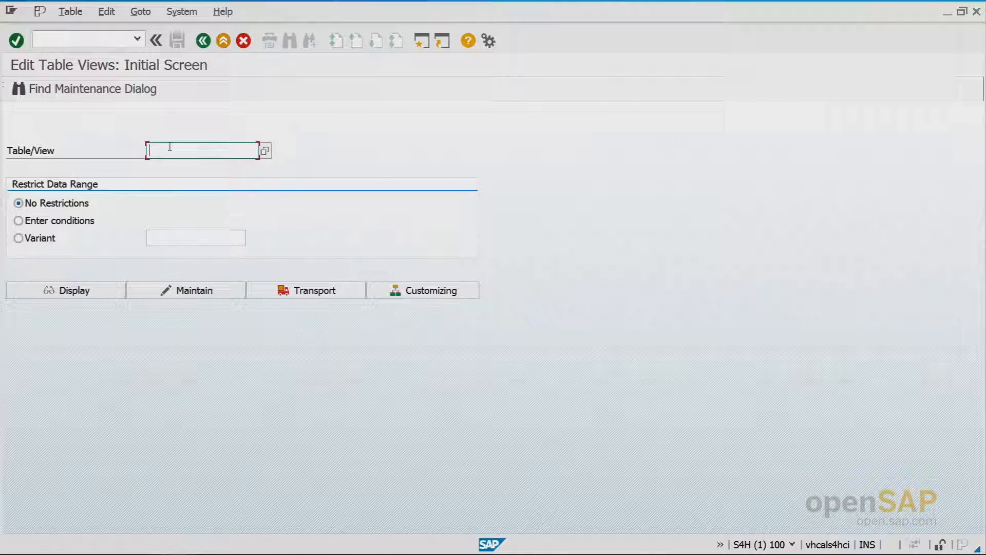
text(*ALIAS*)
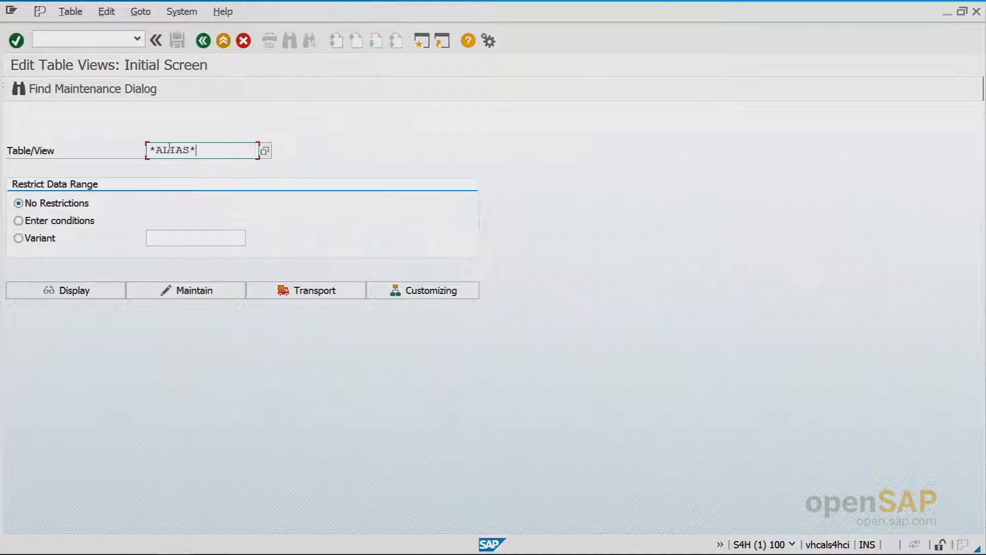
click(264, 152)
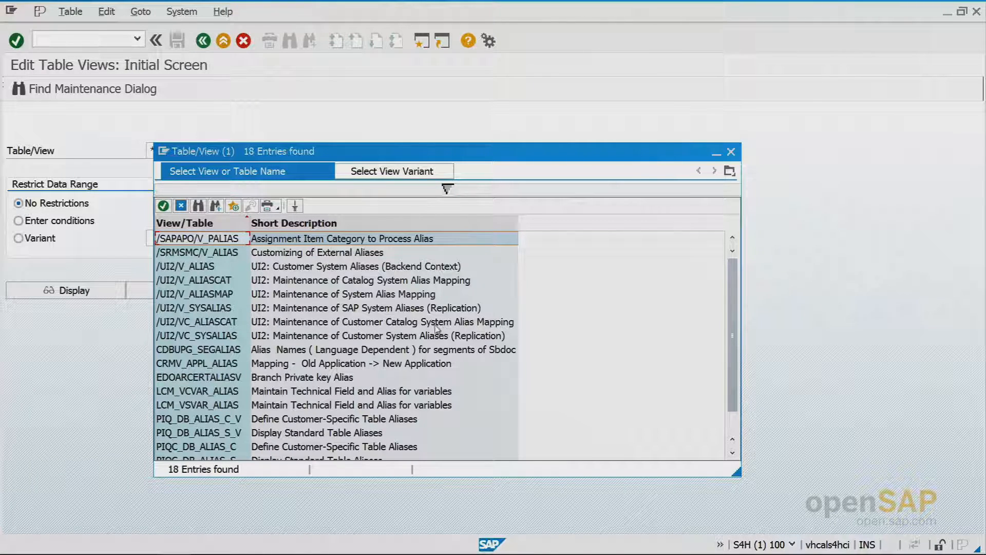
double_click(230, 324)
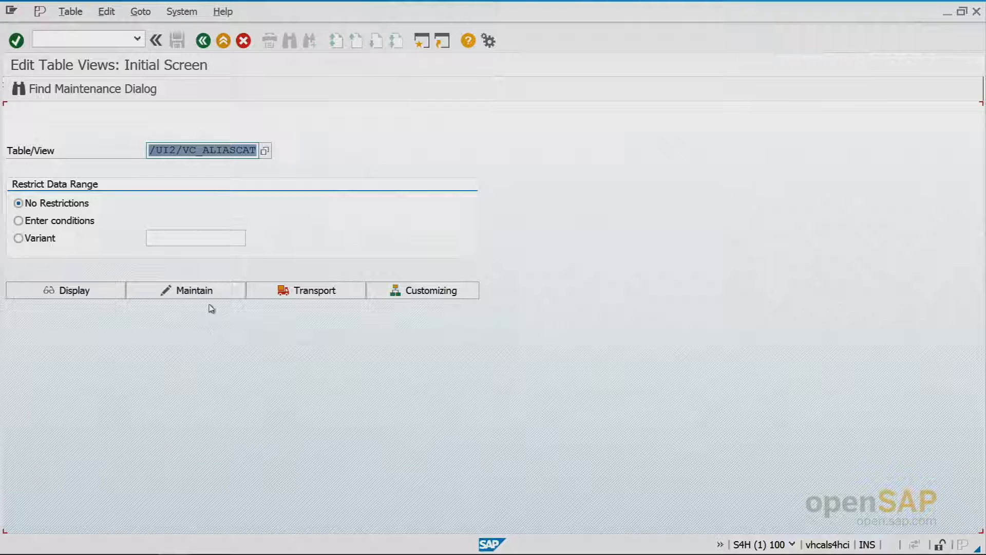
Add a new entry mapping catalog Z_TC_OPENSAP to the system alias FIORI and save it in workbench request S4HK901109.
click(189, 291)
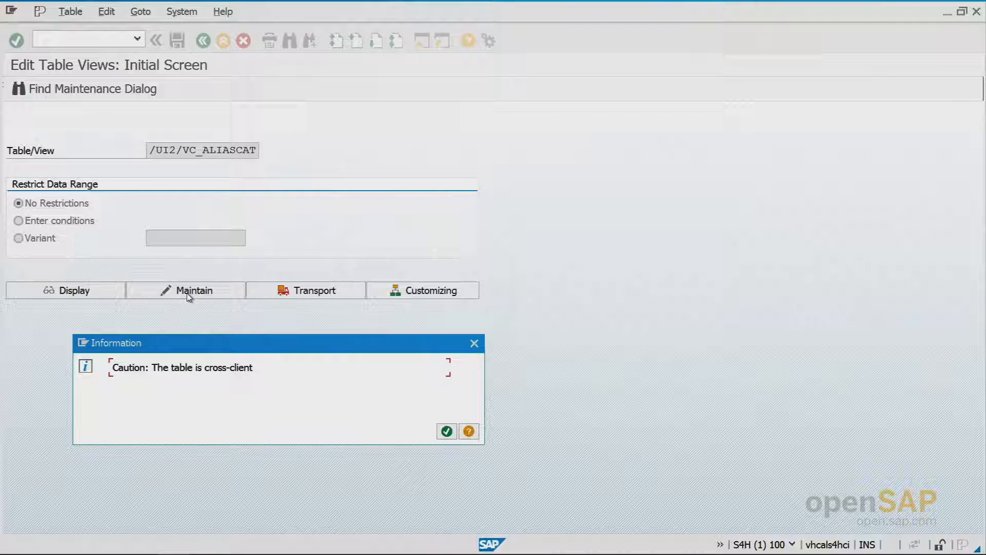
click(446, 431)
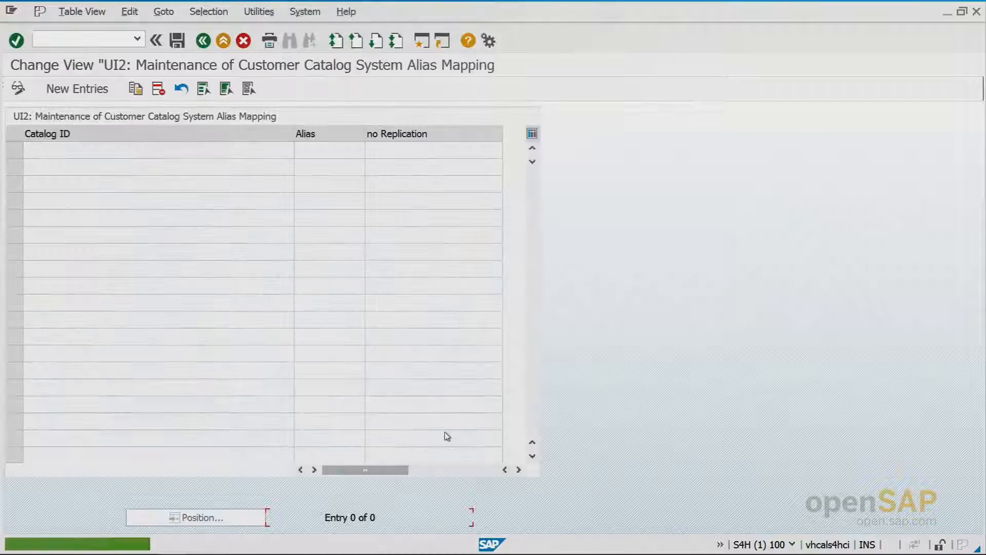
click(68, 88)
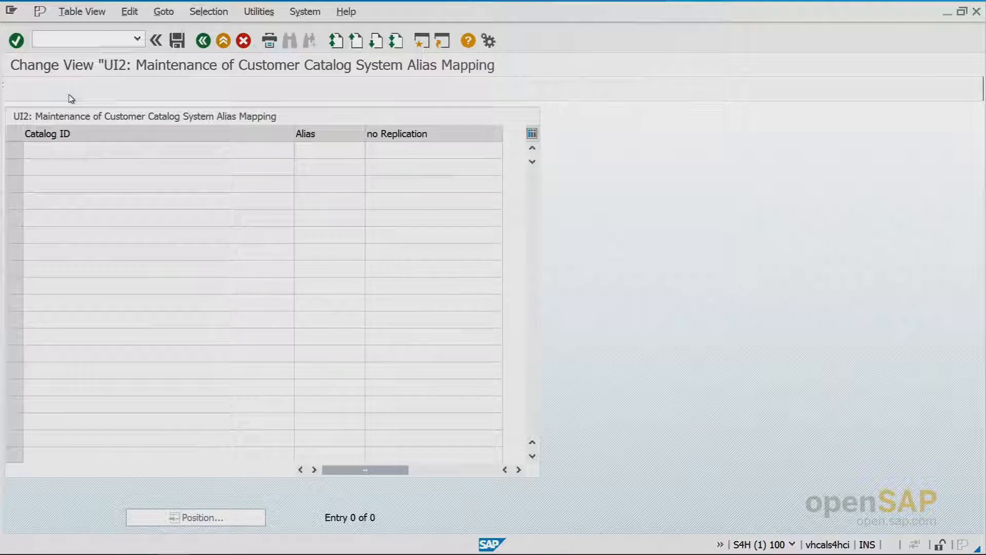
text(Z)
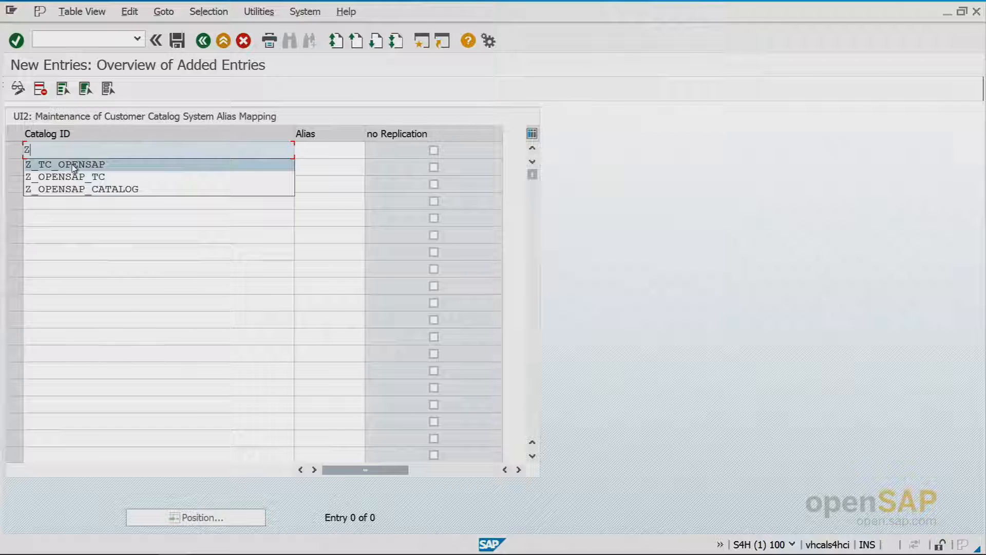
click(74, 166)
click(330, 150)
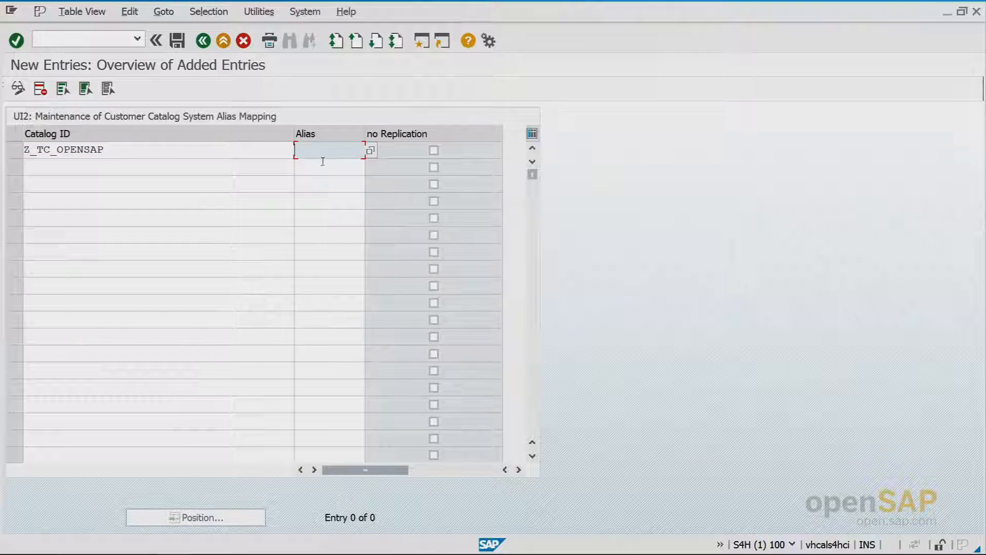
click(370, 151)
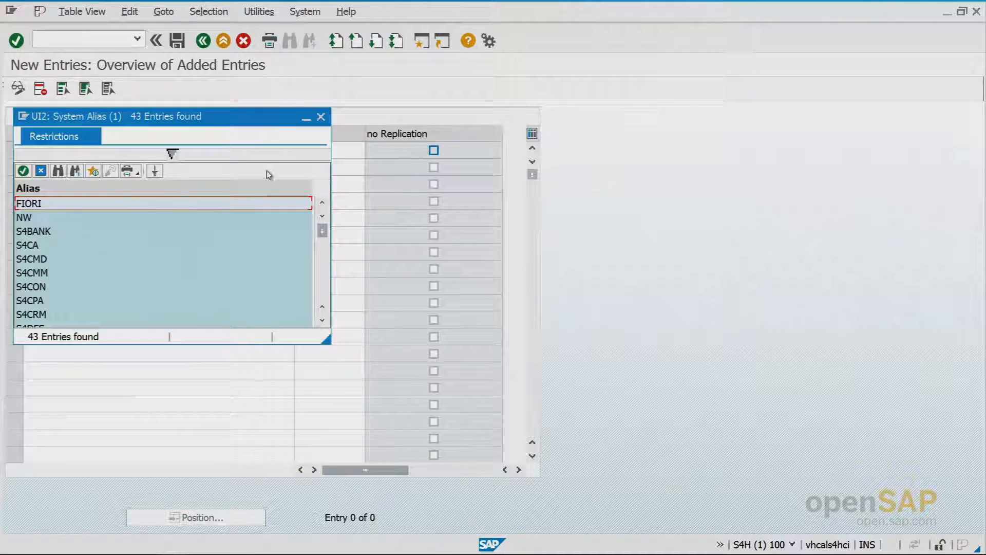
click(23, 171)
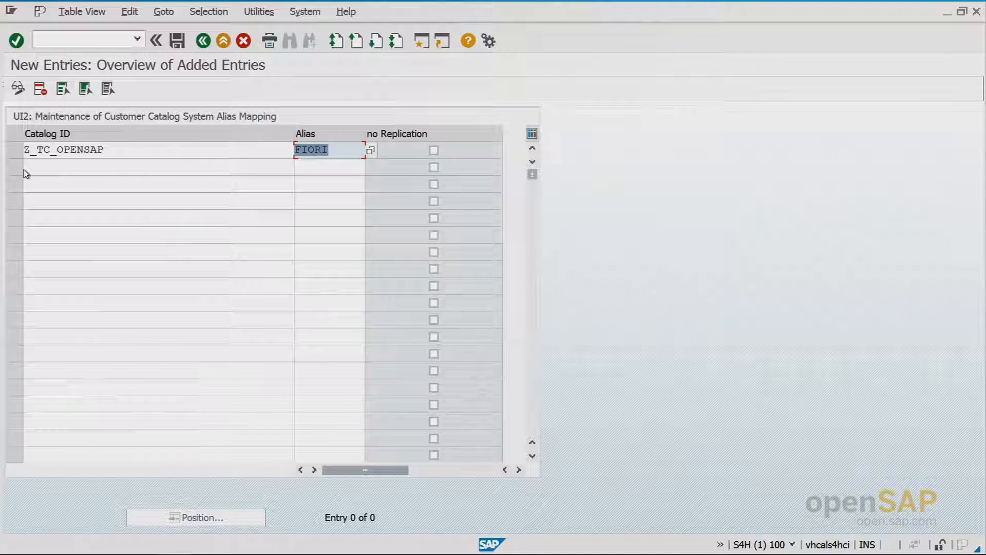
click(177, 42)
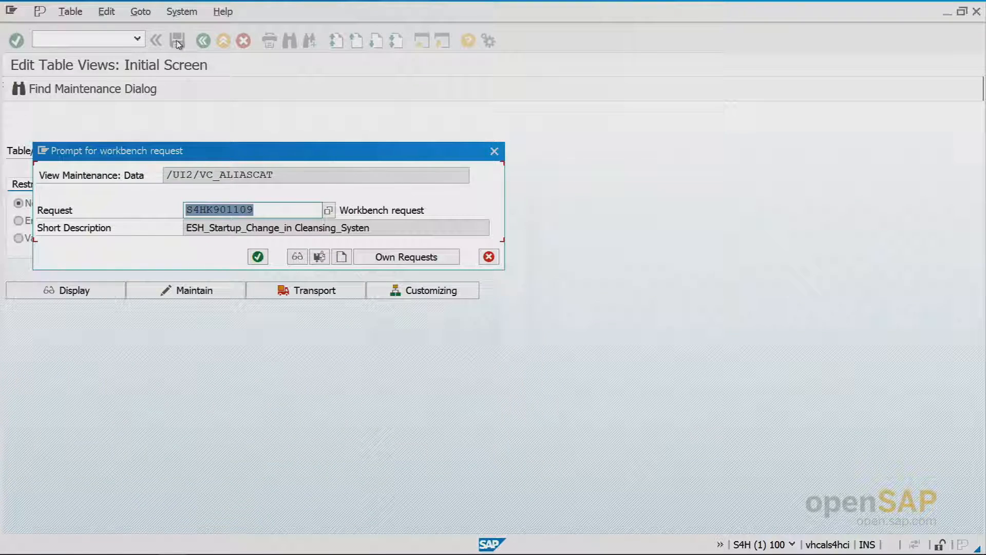
click(258, 257)
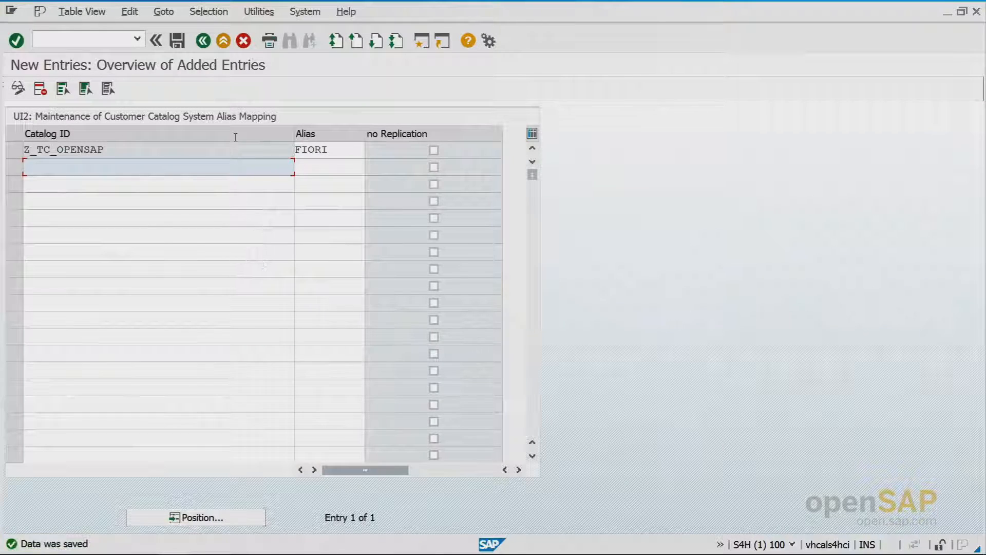
Run transaction se38, find the program /UI2/GET_APP_DESCR_REMOTE_DEV with the search *app_desc* and execute it.
click(98, 40)
text(/ns)
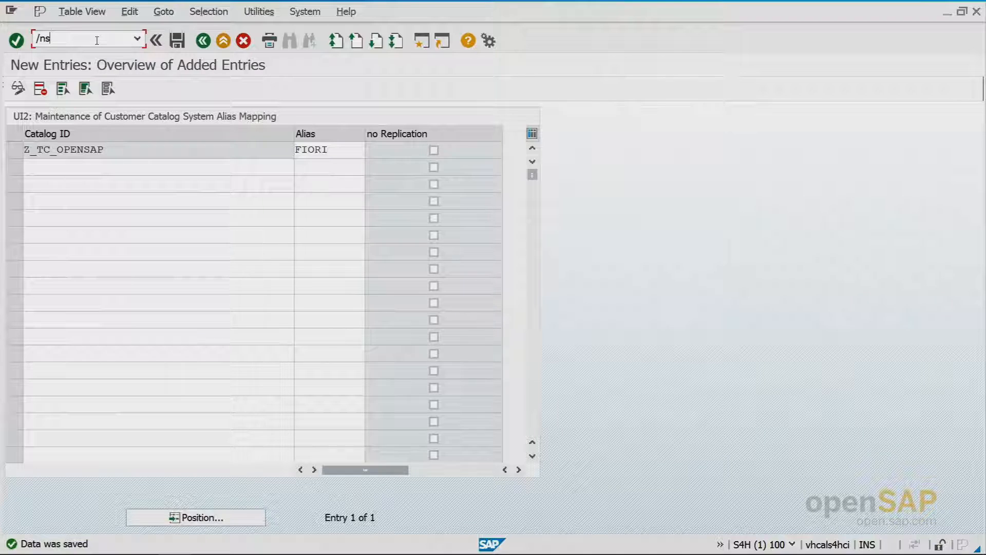
text(e38)
key(Return)
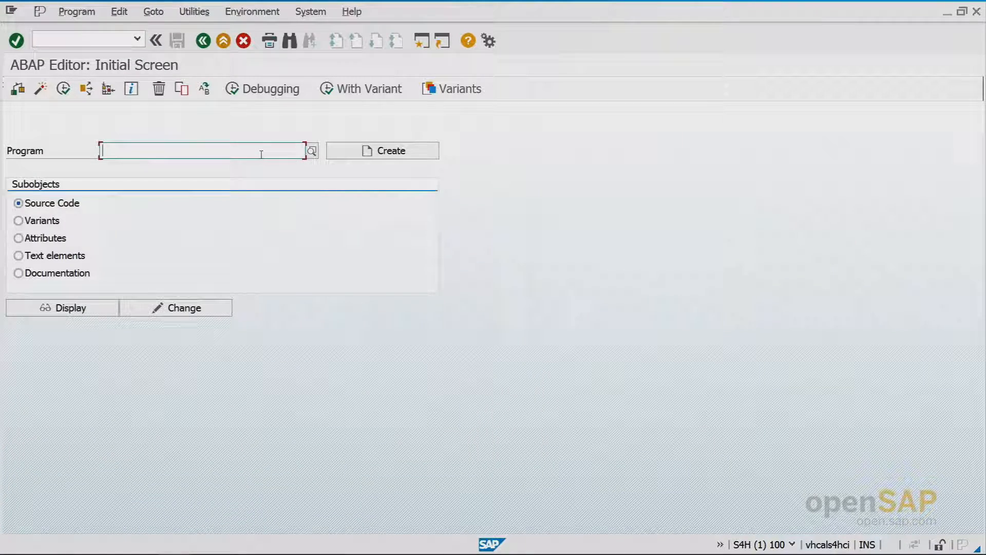
text(*app_desc*)
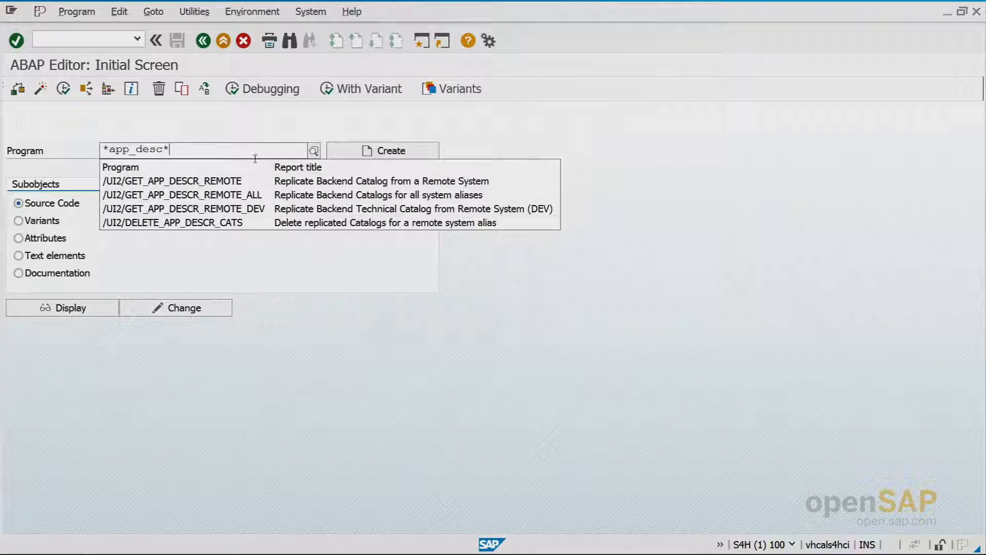
click(237, 208)
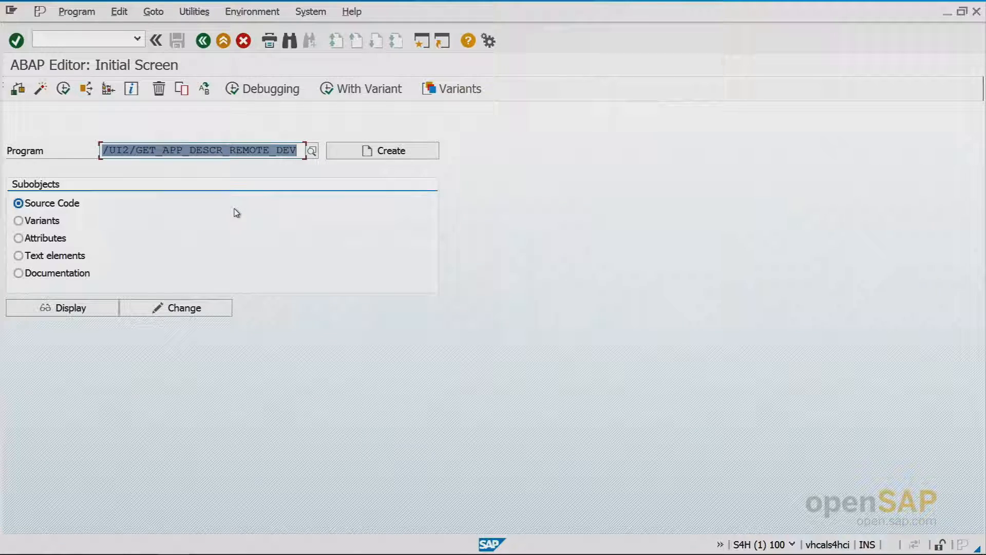
click(62, 93)
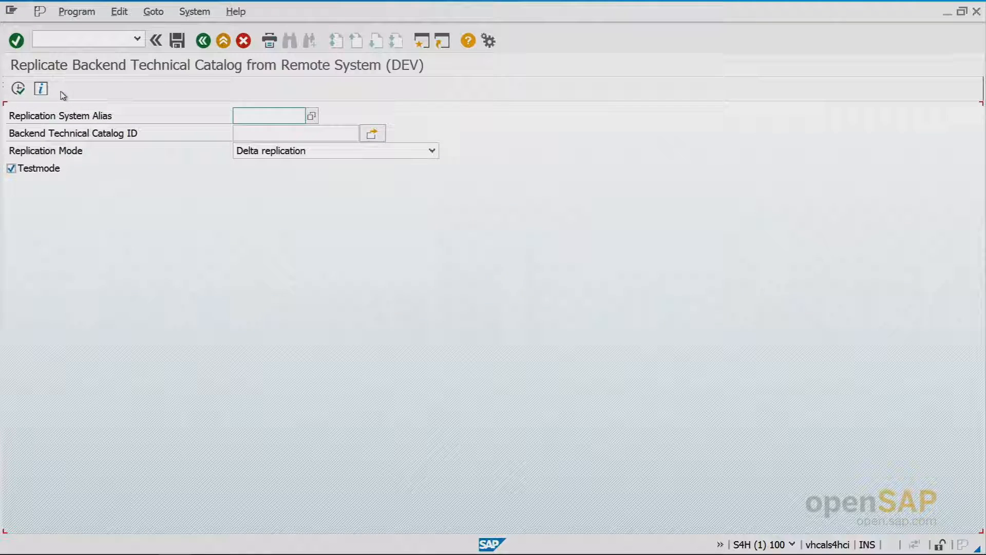
Run the delta replication in test mode for system alias FIORI and backend technical catalog Z_TC_OPENSAP.
click(311, 116)
double_click(261, 204)
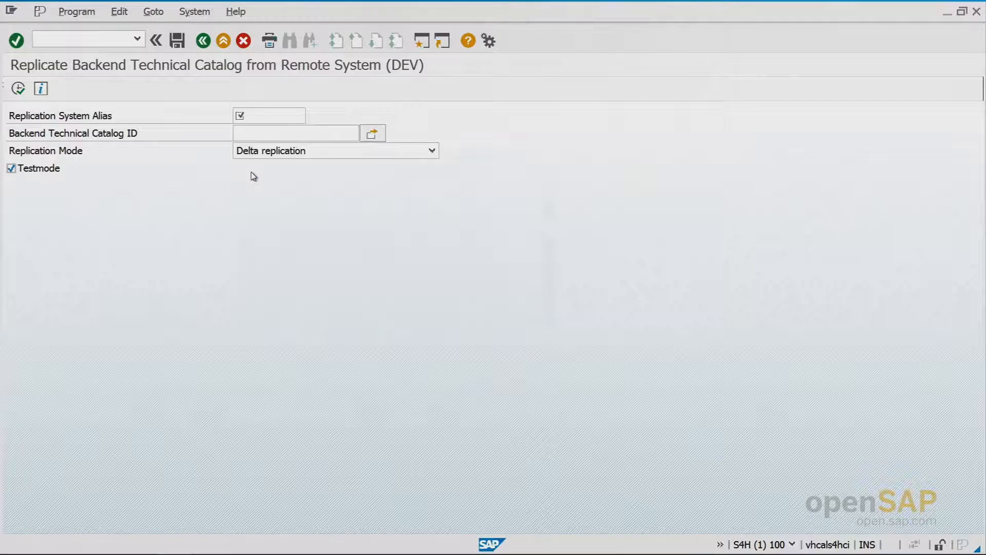
click(308, 130)
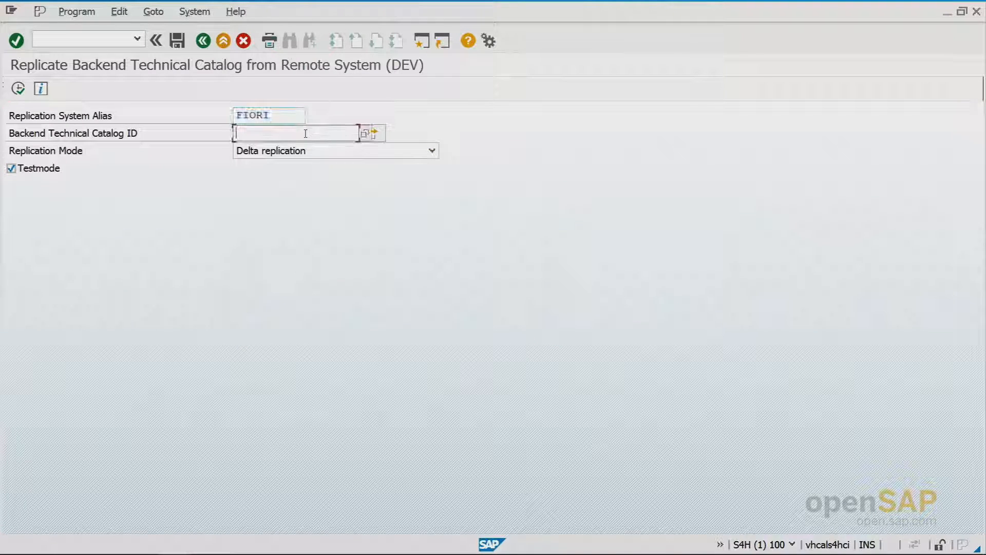
text(Z_)
click(304, 148)
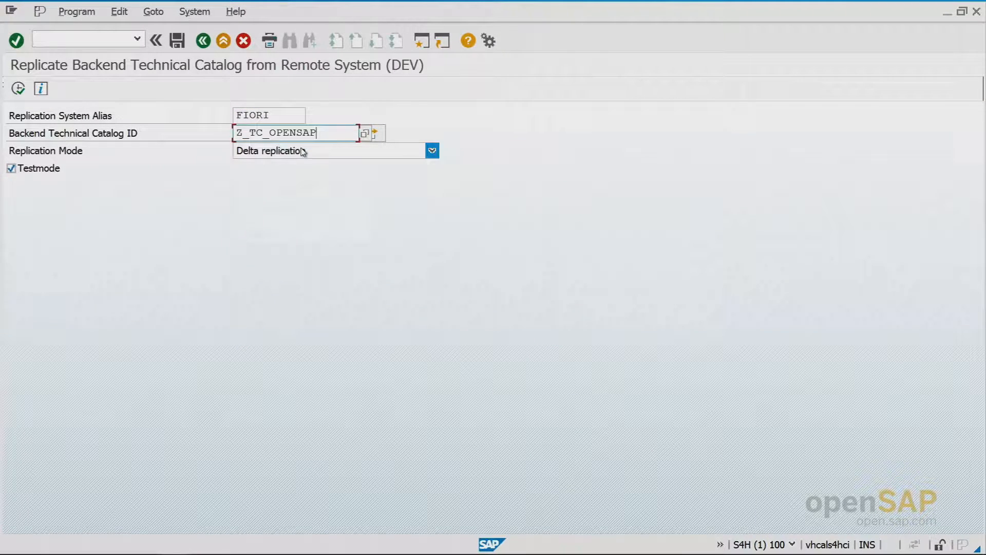
click(19, 89)
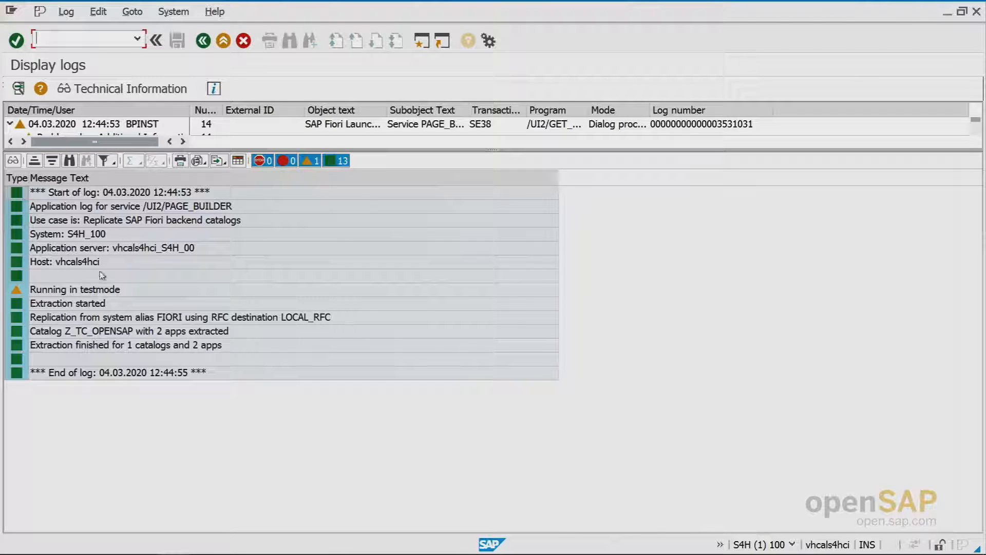
Leave the log, turn off test mode and execute the replication of Z_TC_OPENSAP.
click(205, 42)
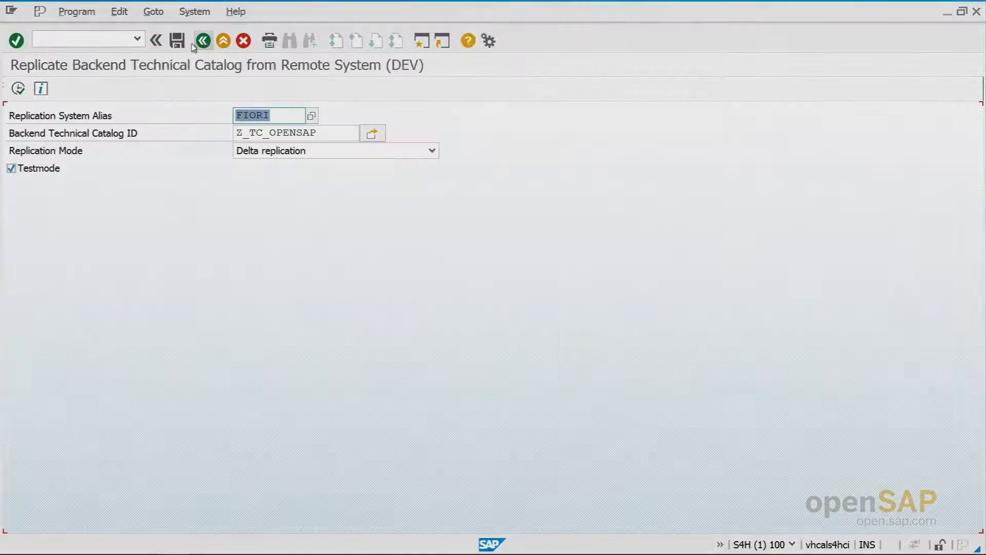
click(11, 168)
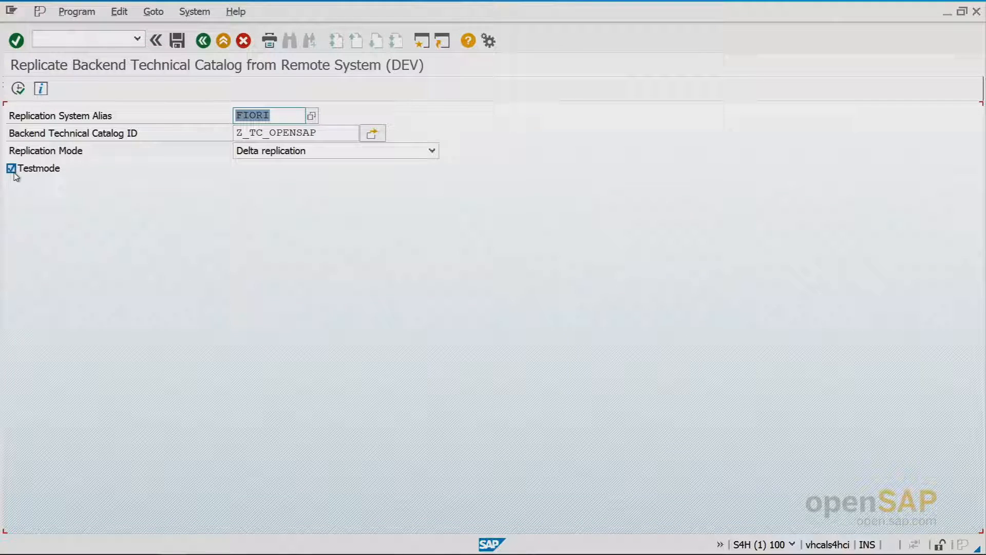
click(19, 89)
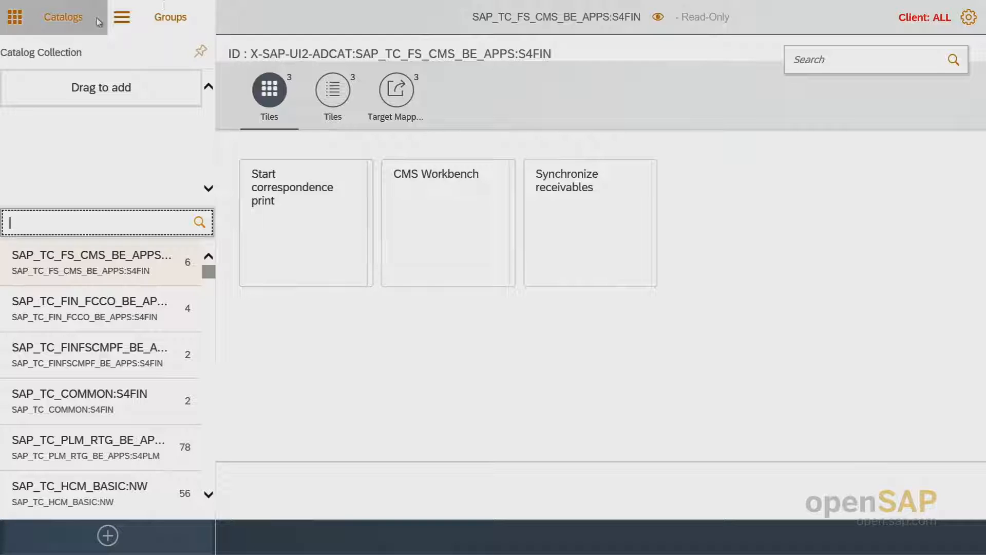
Switch to the Fiori launchpad designer, search the catalogs for Z_TC and examine the tiles and target mappings of Z_TC_OPENSAP:FIORI.
click(100, 226)
text(Z_TC)
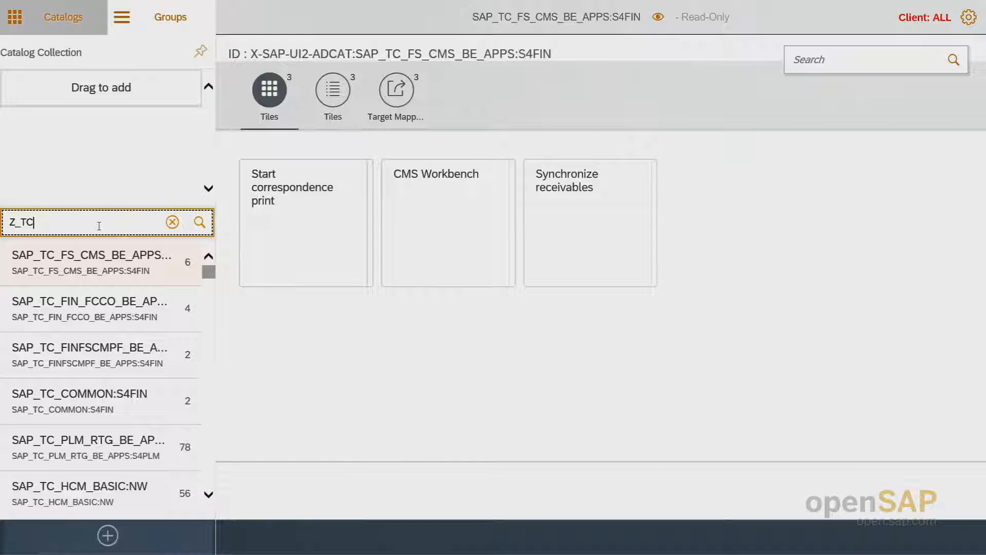
key(Return)
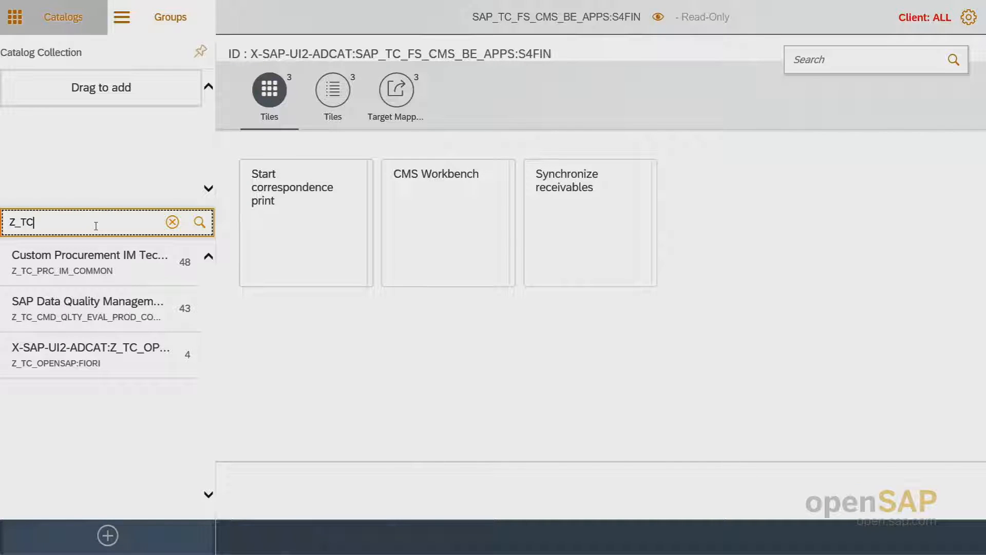
click(95, 363)
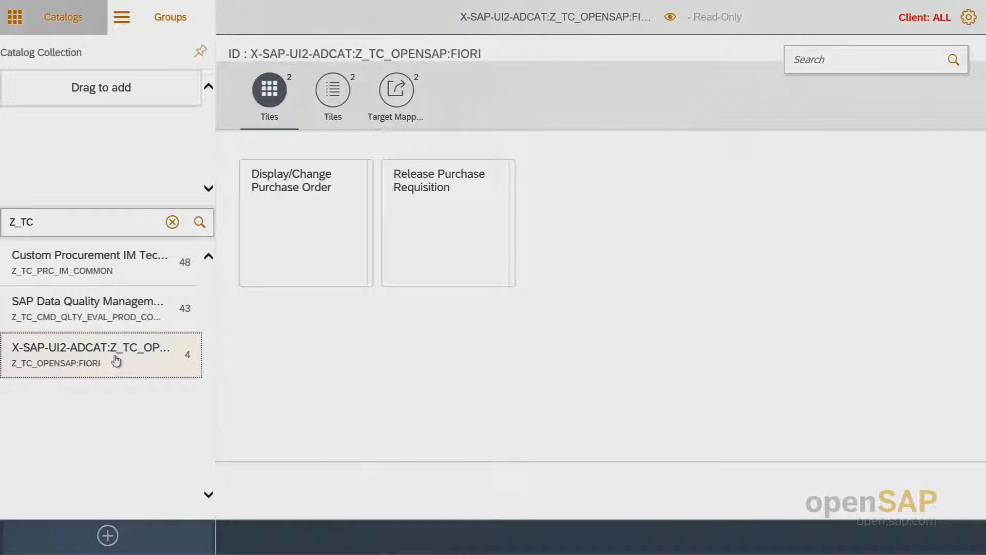
click(401, 105)
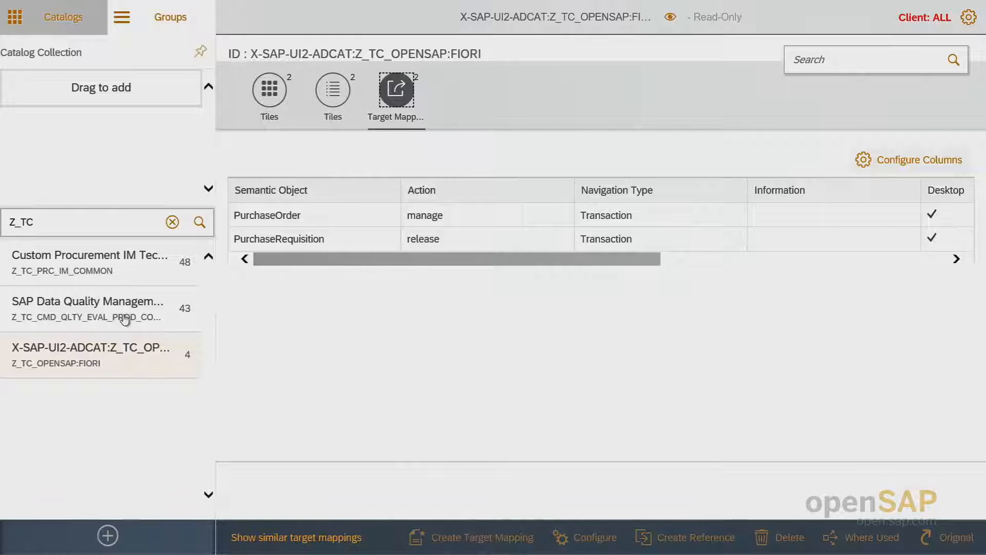
In catalog Z_TC_CMD_QLTY_EVAL_PROD_COMMON, set the keywords of the Manage Application Jobs tile to "automation, scheduling" and save the tile.
click(110, 319)
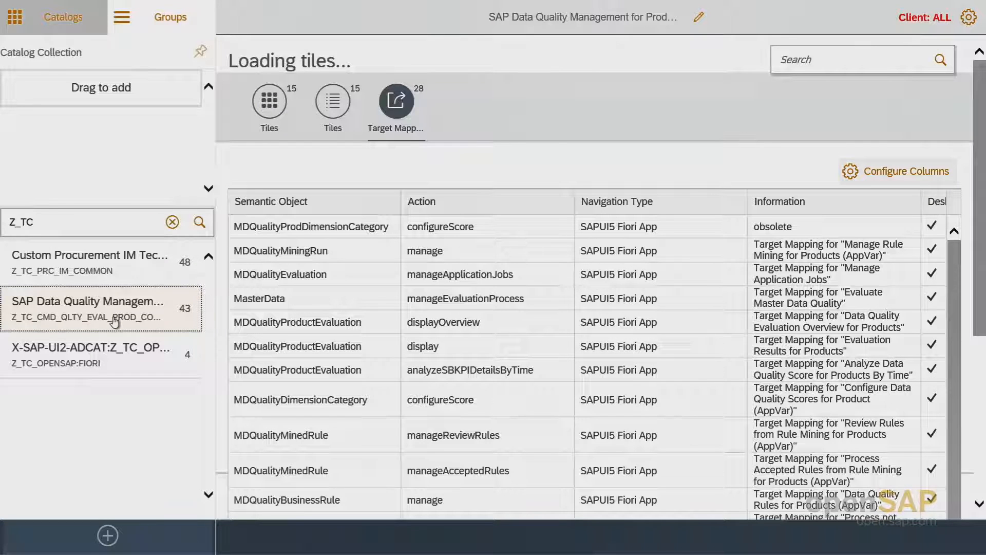
click(270, 100)
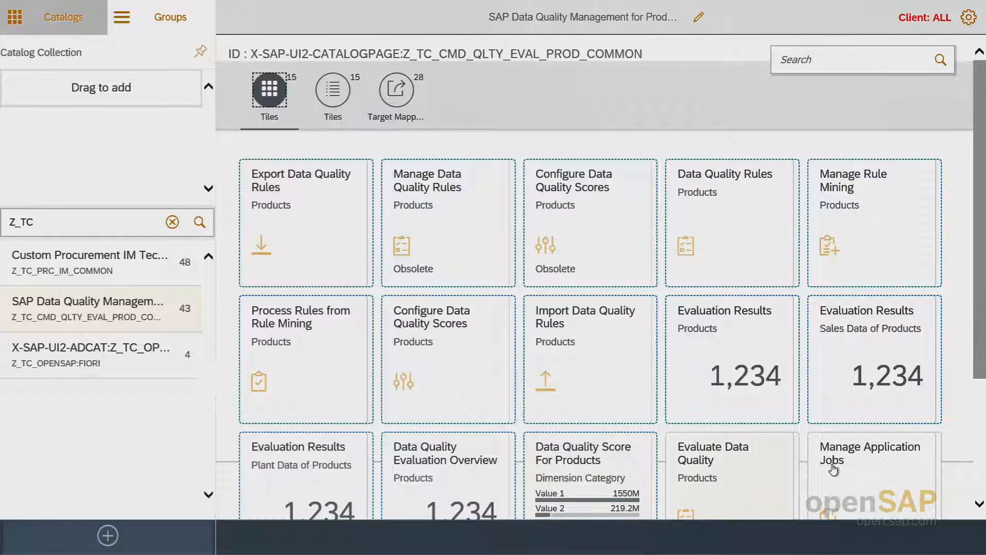
scroll(833, 468, down, 1)
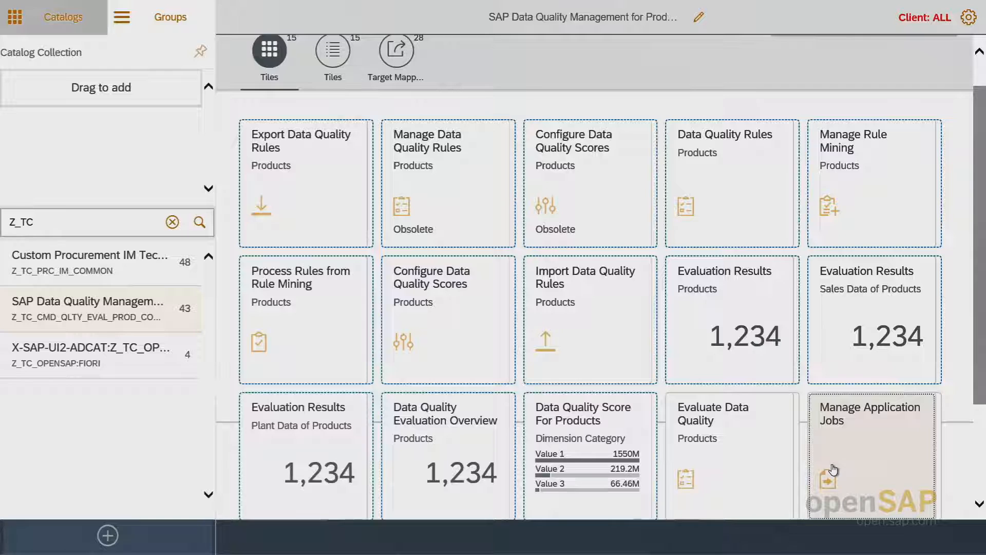
click(834, 469)
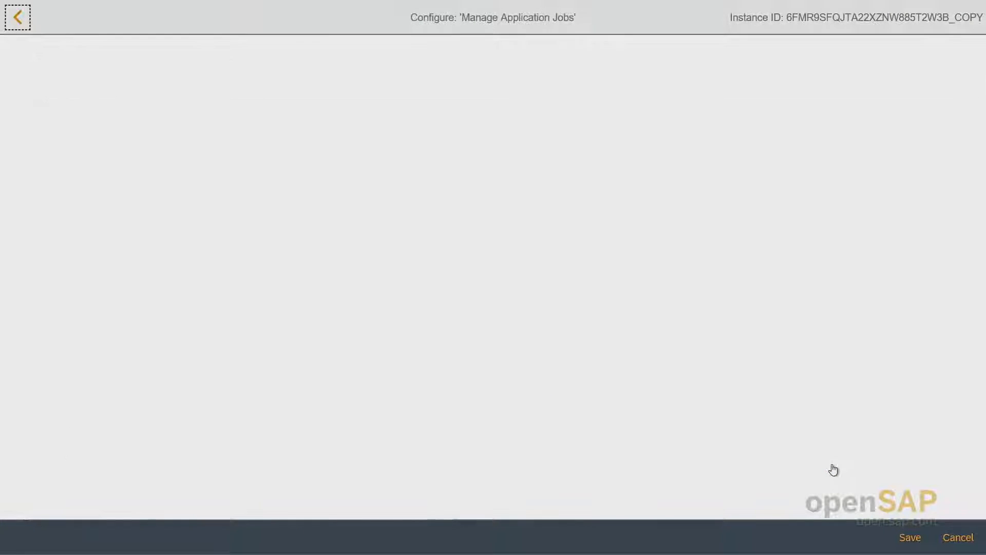
click(348, 173)
click(348, 173)
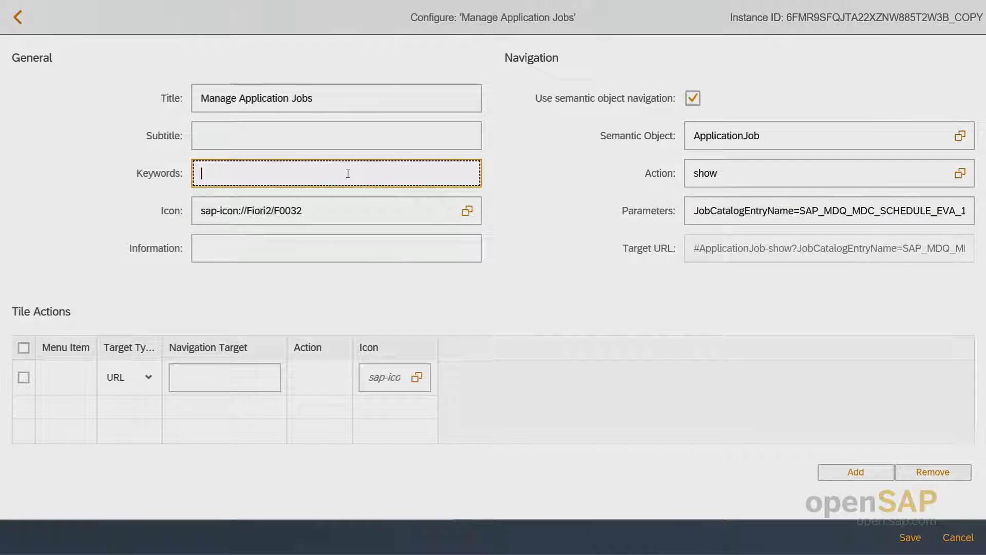
text(autom)
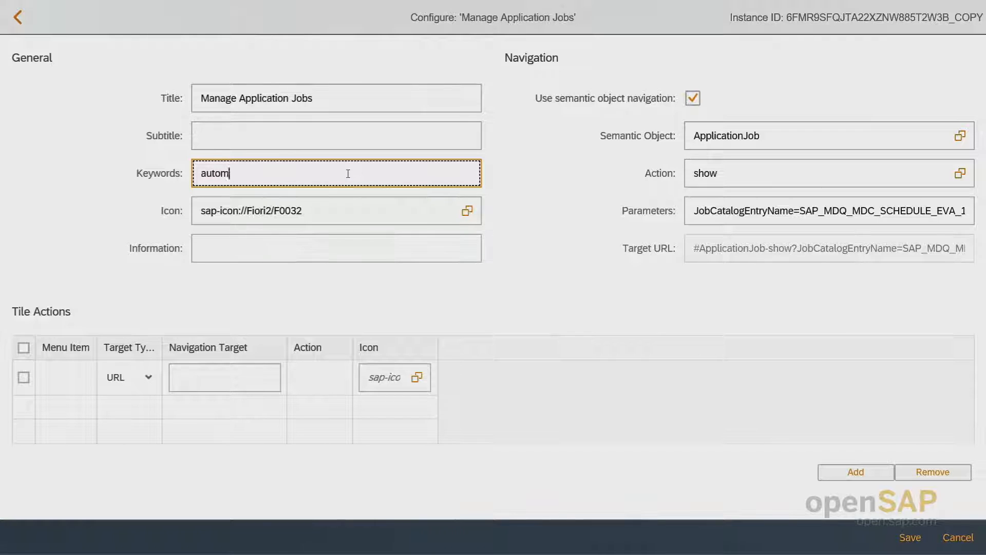
text(ation, scheduling)
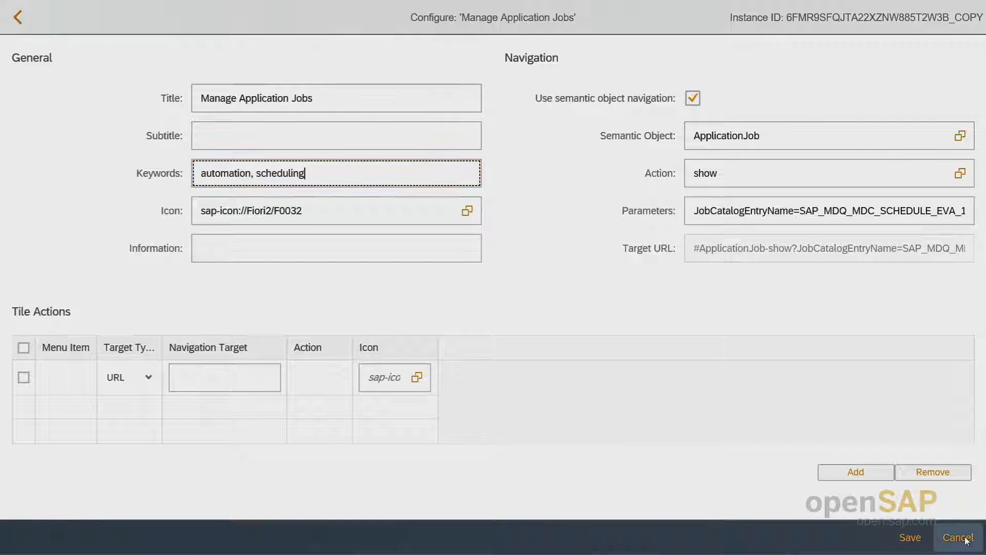
click(920, 543)
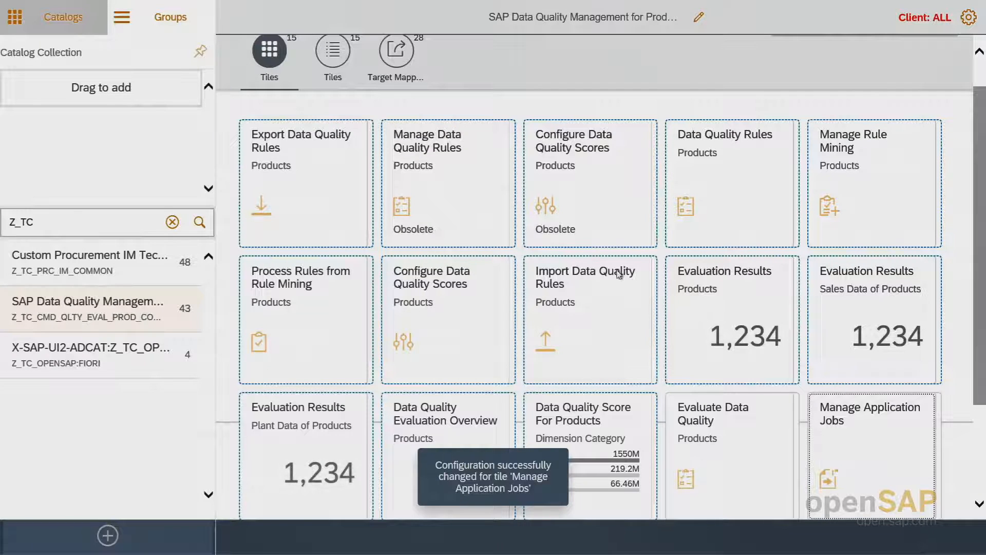
Examine the configuration of the MDQualityProductEvaluation display target mapping for Evaluation Results for Products and return to the list.
click(405, 71)
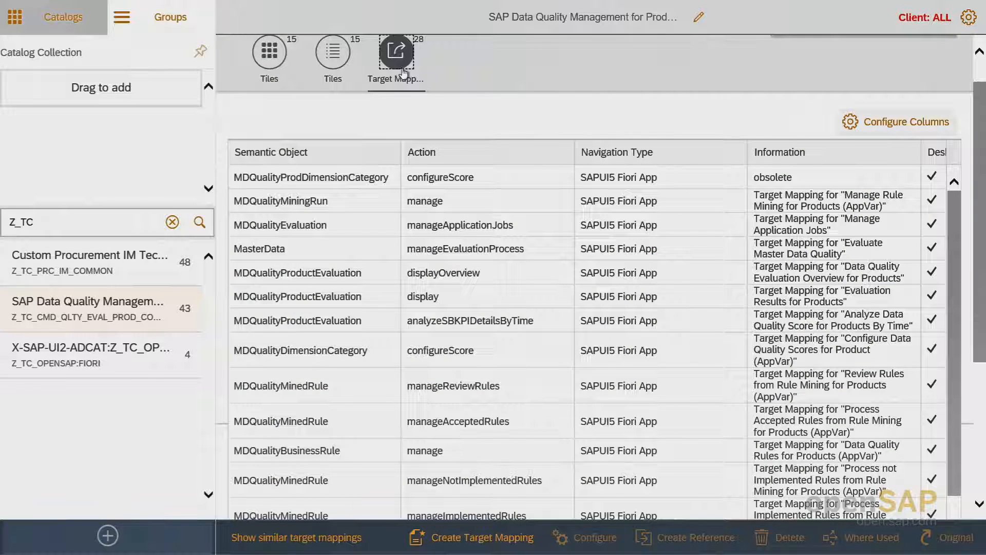
click(329, 301)
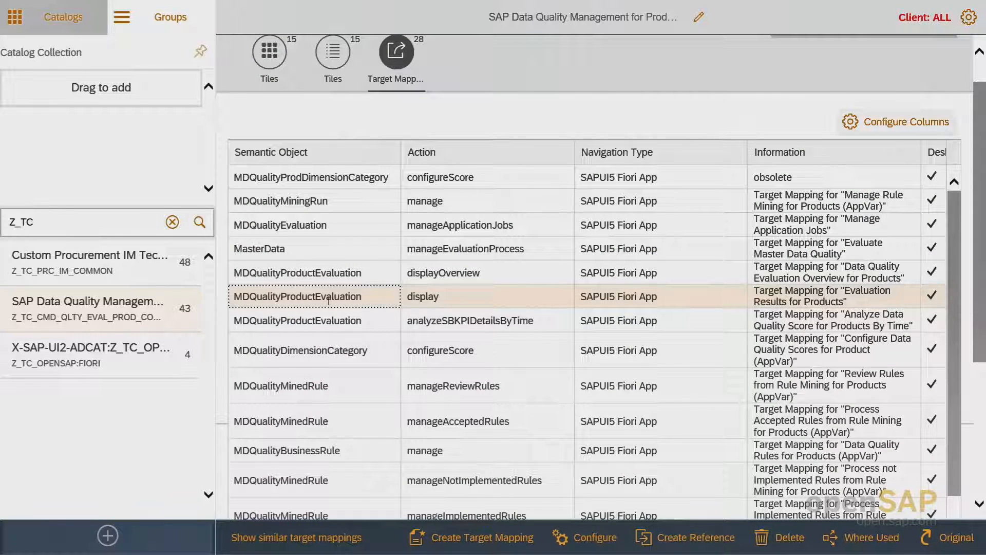
click(585, 547)
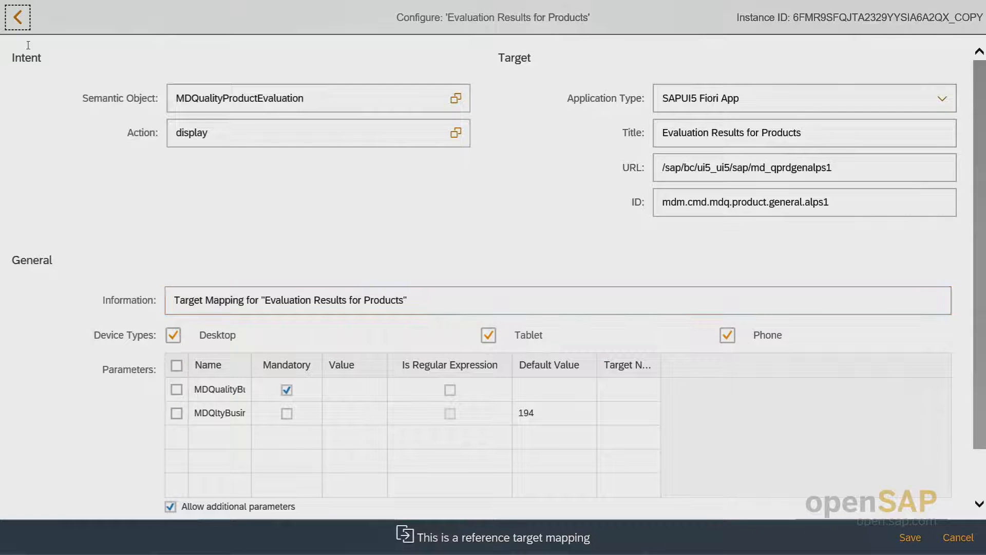
click(18, 18)
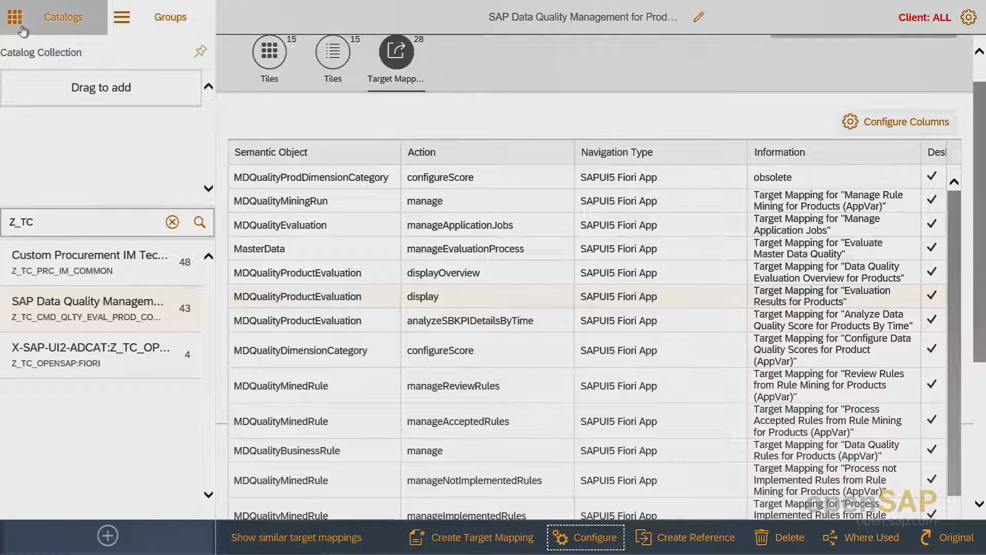
Create a new group titled Purchasing with the ID Z_Purch_OpenSAP and save it.
click(151, 23)
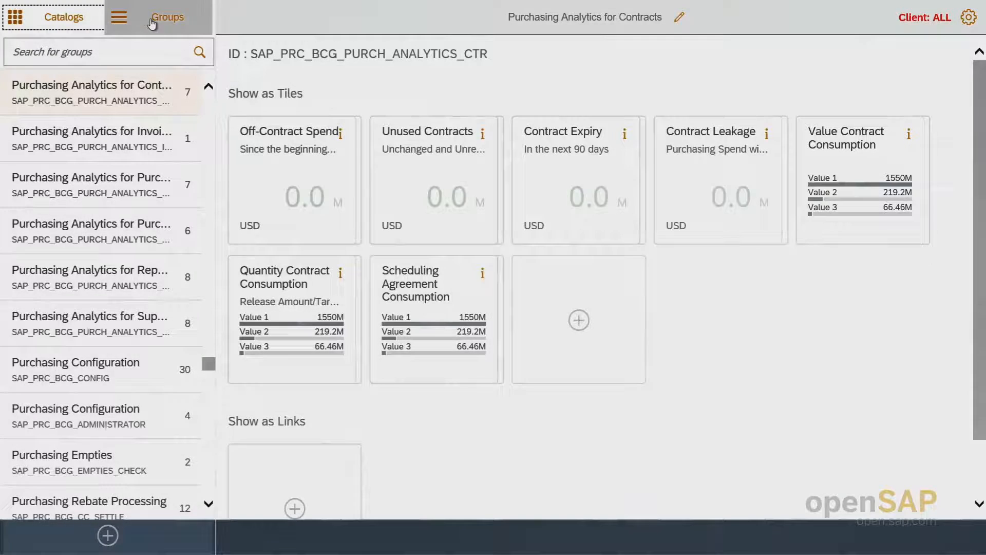
click(106, 539)
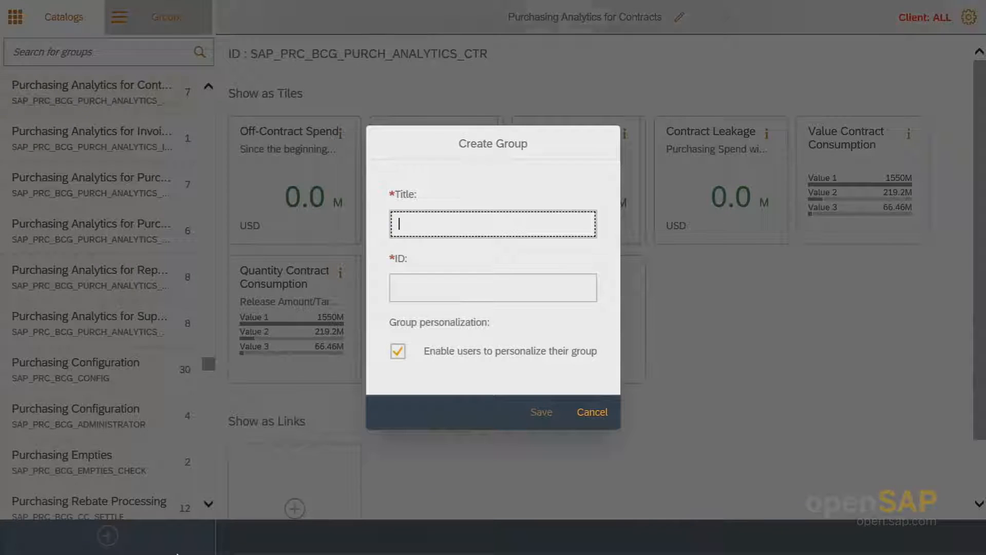
text(Purchasin)
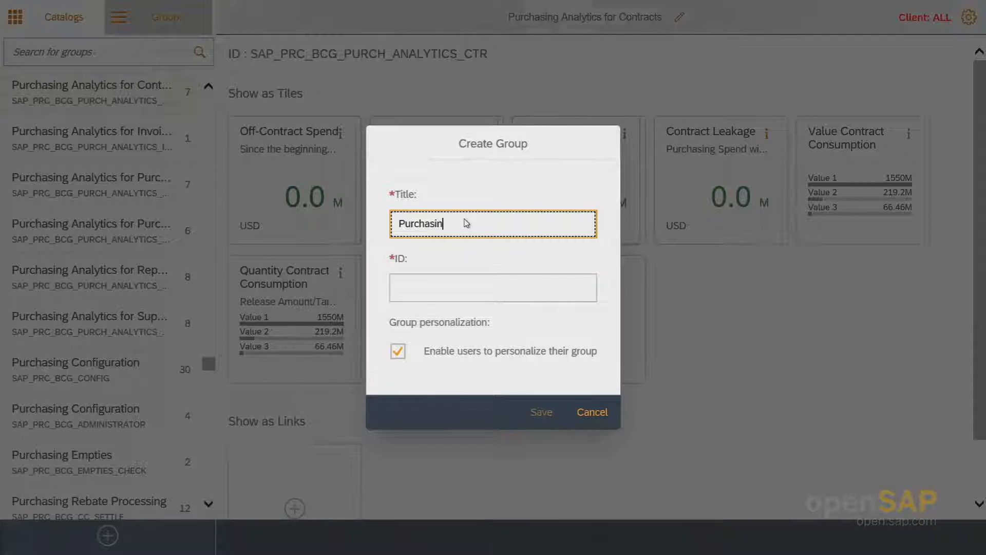
text(g)
key(Tab)
text(Z_Purch)
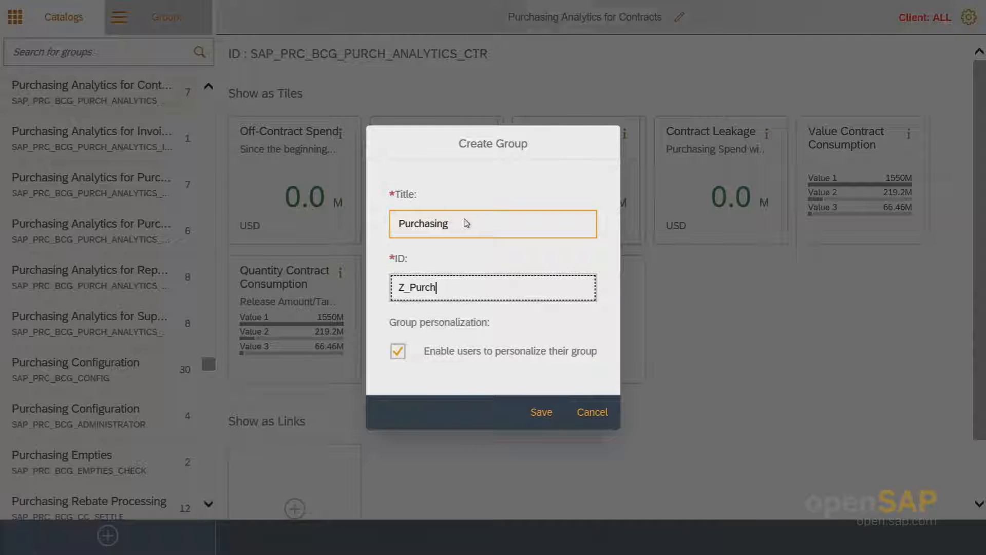
text(_OpenSAP)
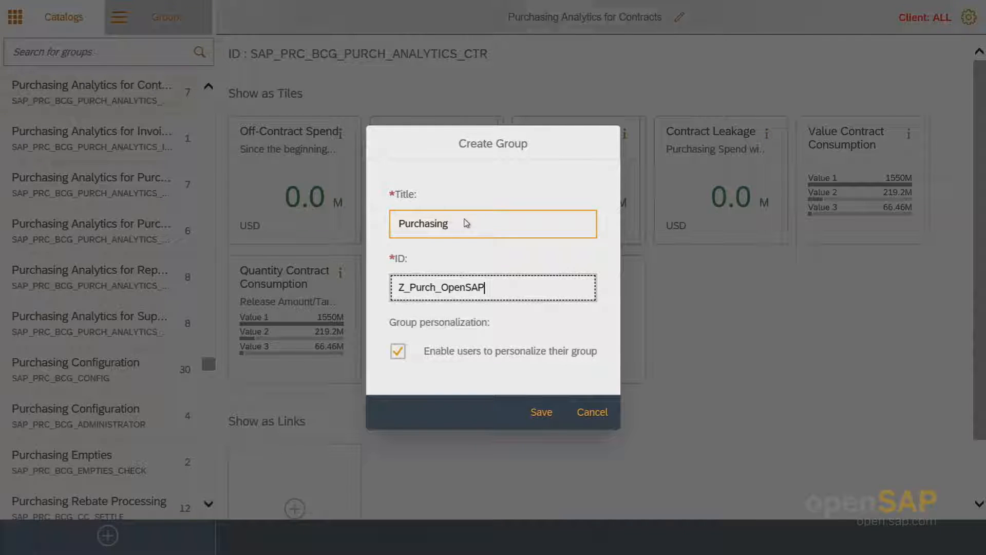
click(543, 426)
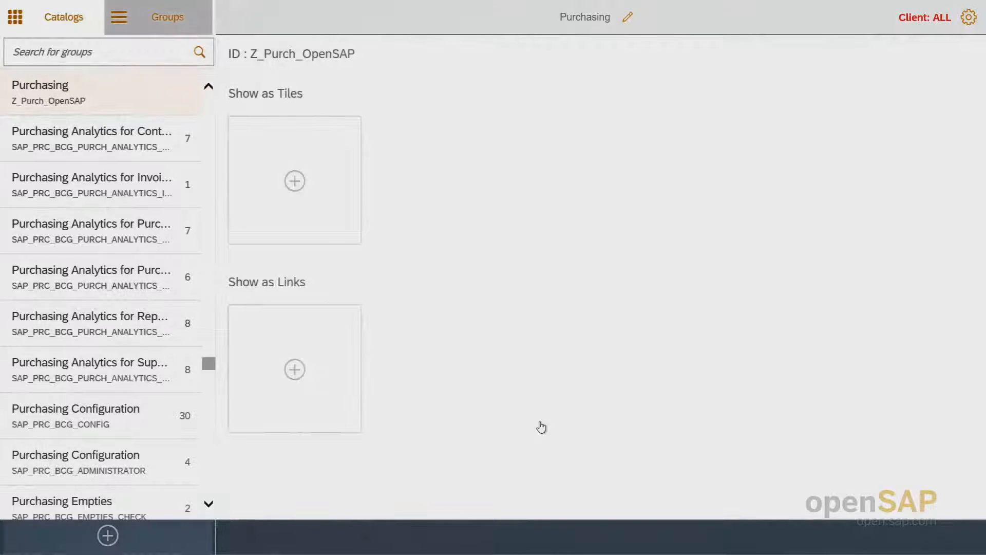
Add Operational Supplier Evaluation, Supplier Evaluation By Price and Overdue Purchase Order Items from the Purchasing Analytics catalog as tiles of the Purchasing group.
click(295, 182)
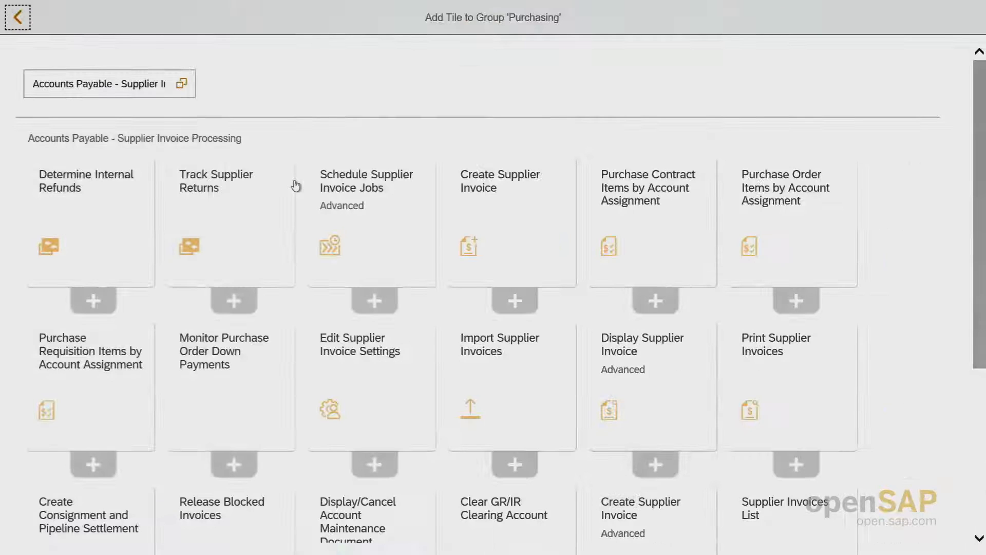
click(184, 86)
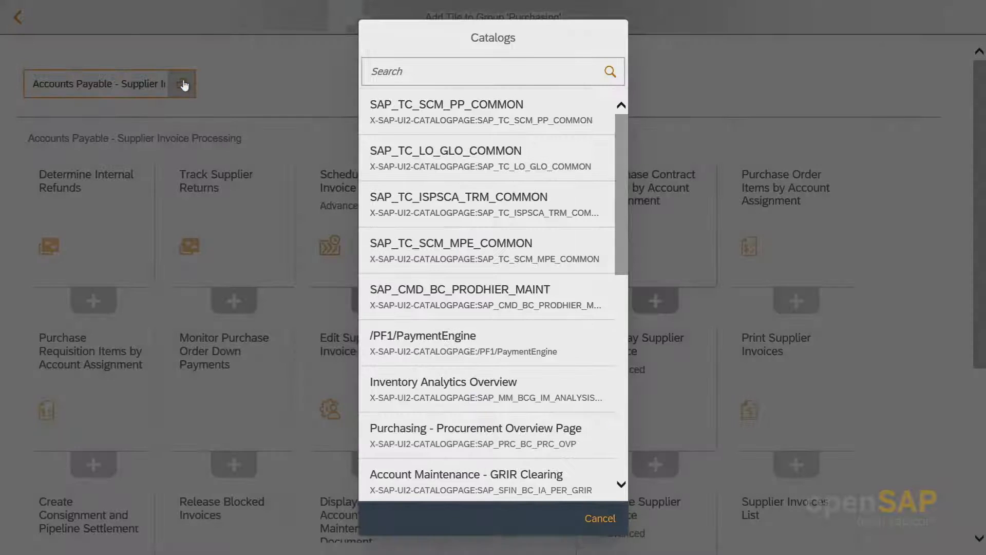
click(397, 70)
text(Purchas)
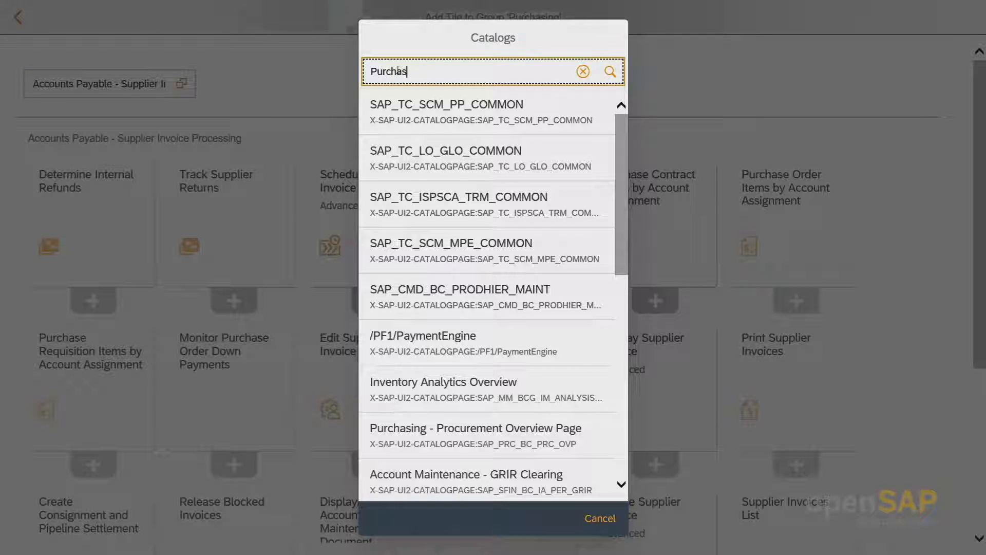
text(ing Analytics)
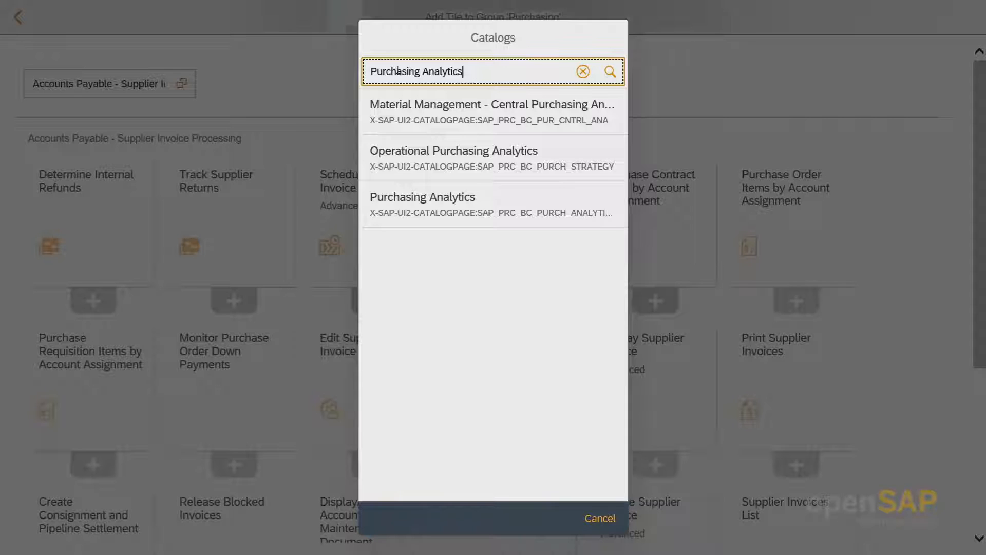
click(451, 199)
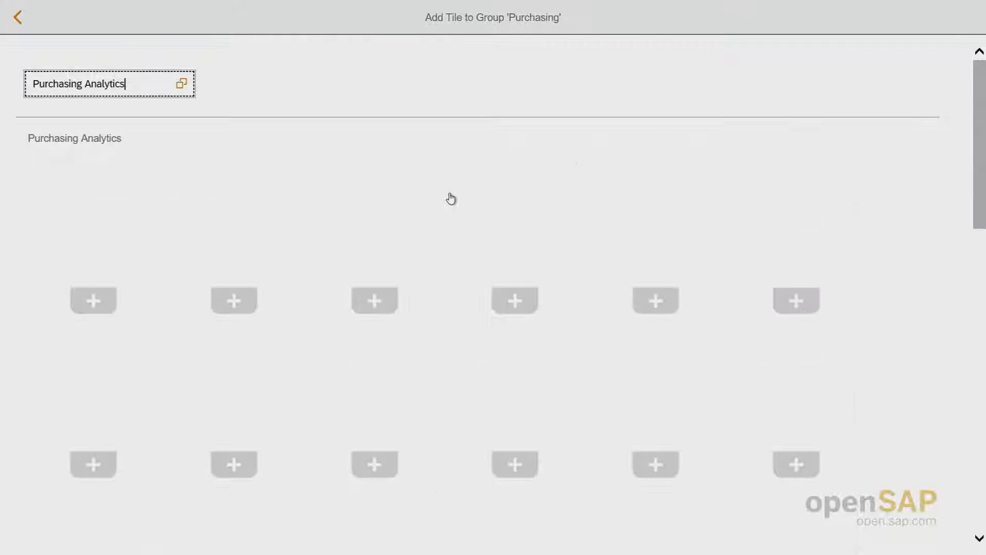
click(795, 312)
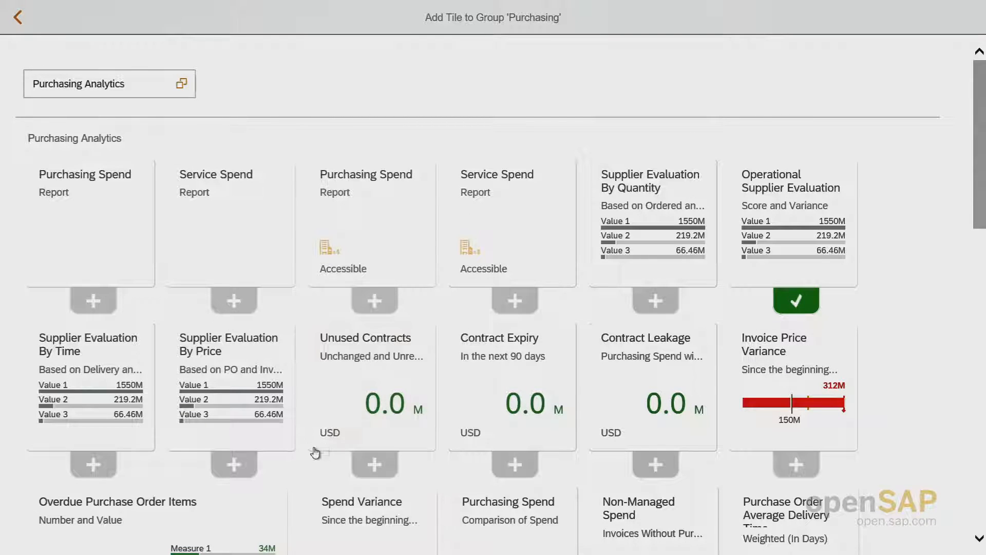
click(246, 473)
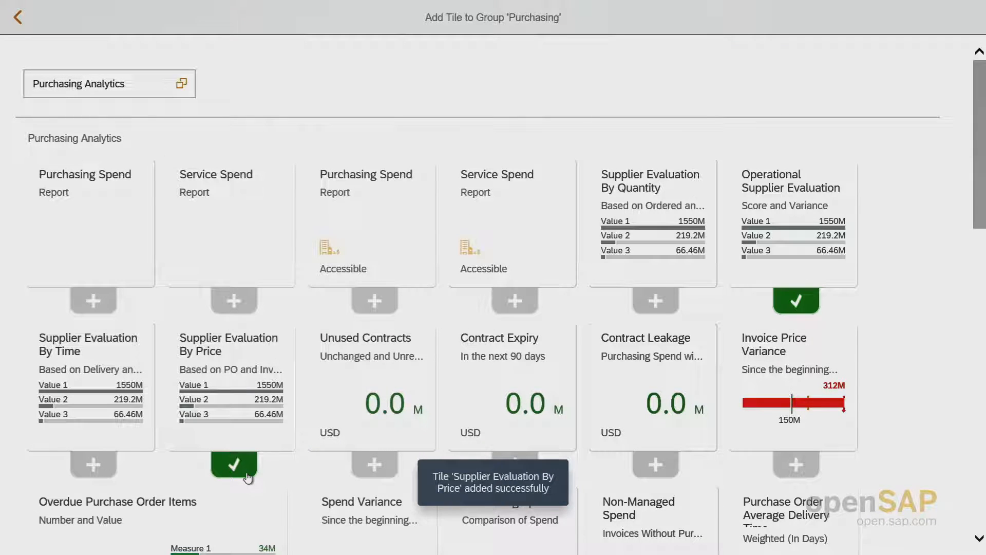
scroll(247, 477, down, 3)
click(178, 481)
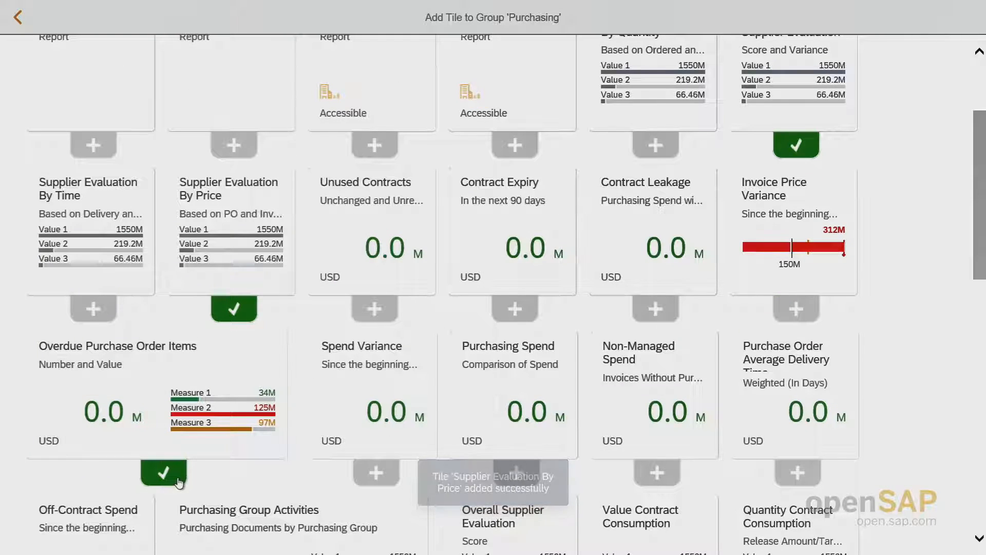
click(17, 23)
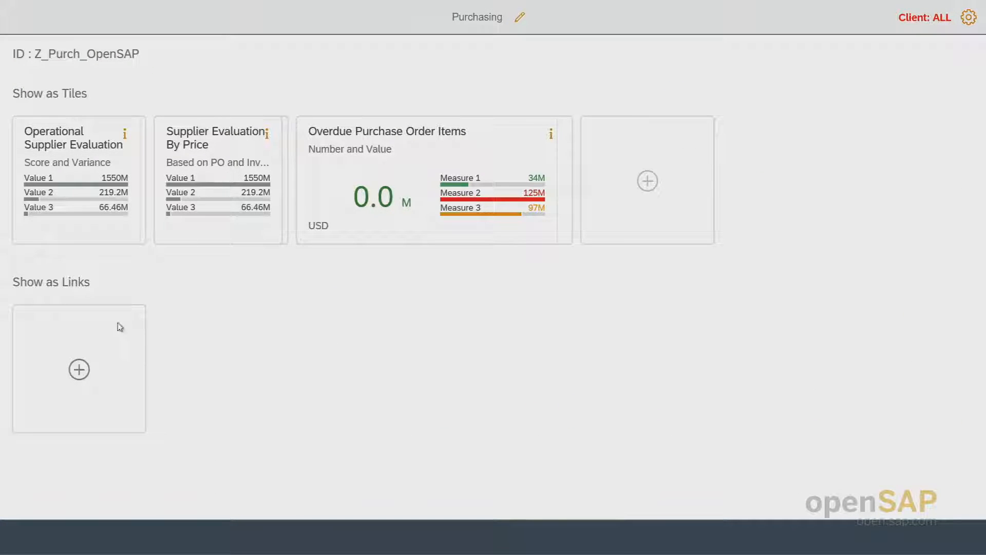
Search catalogs for PRC and, from Accounts Payable - Supplier Invoice Processing, add Create Supplier Invoice, Monitor Purchase Order Down Payments and Track Supplier Returns as group links.
click(79, 370)
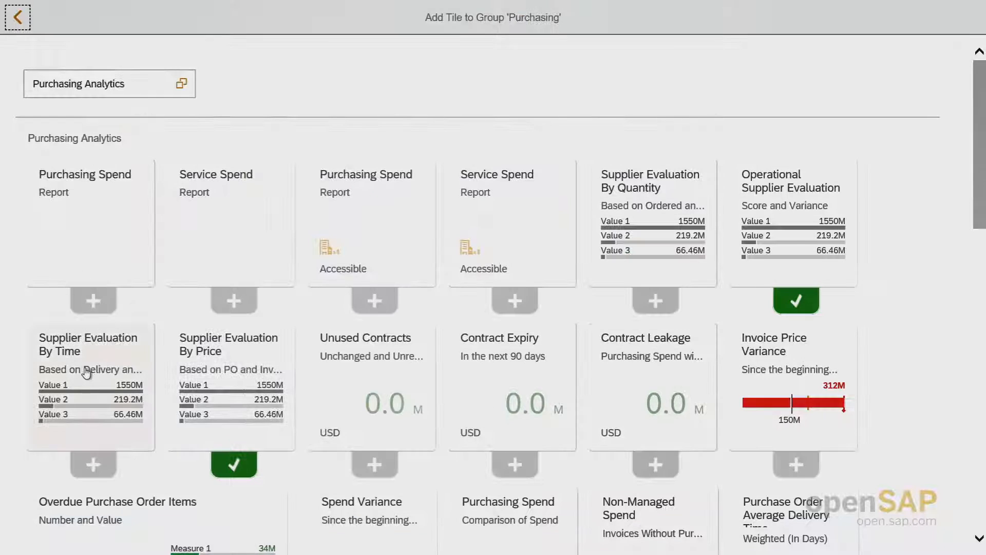
click(181, 86)
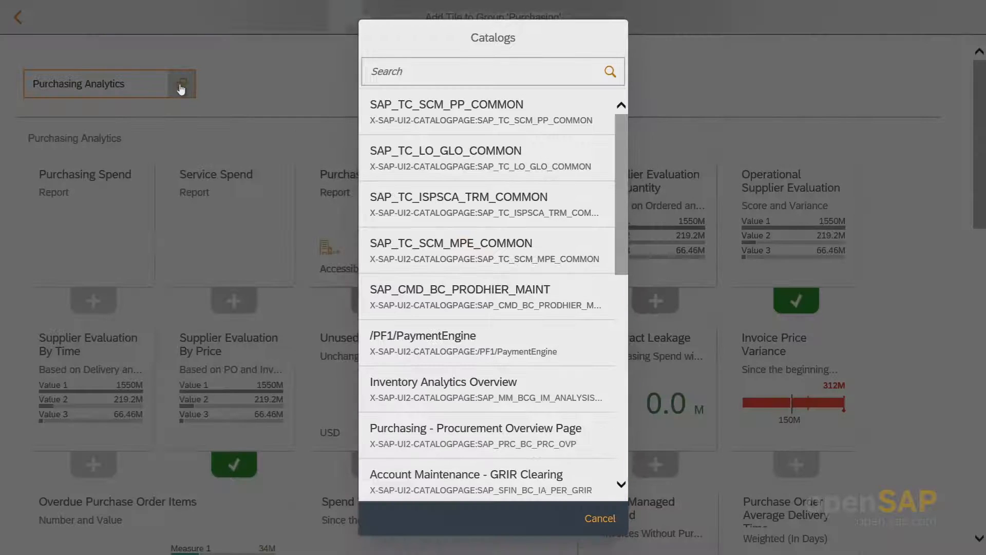
click(392, 69)
text(PRC)
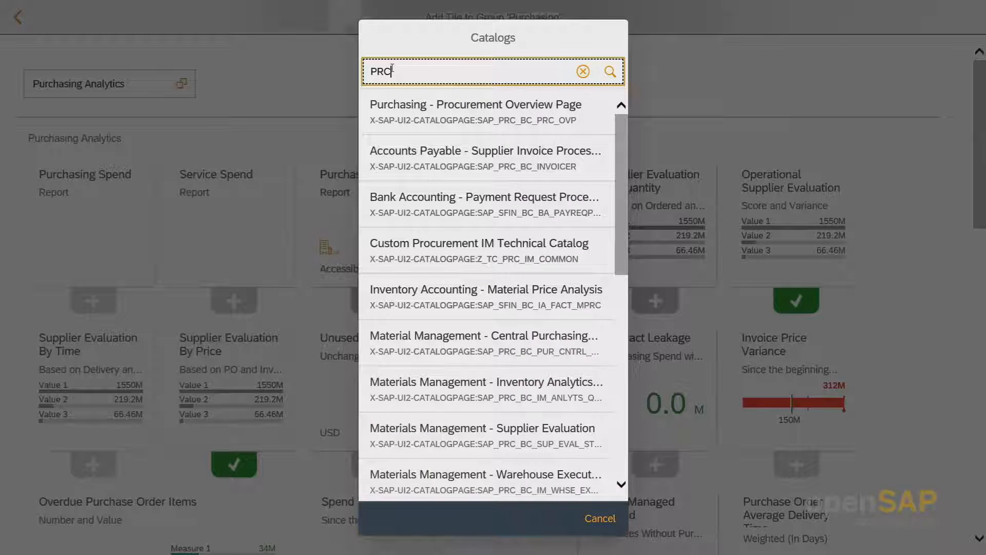
click(448, 160)
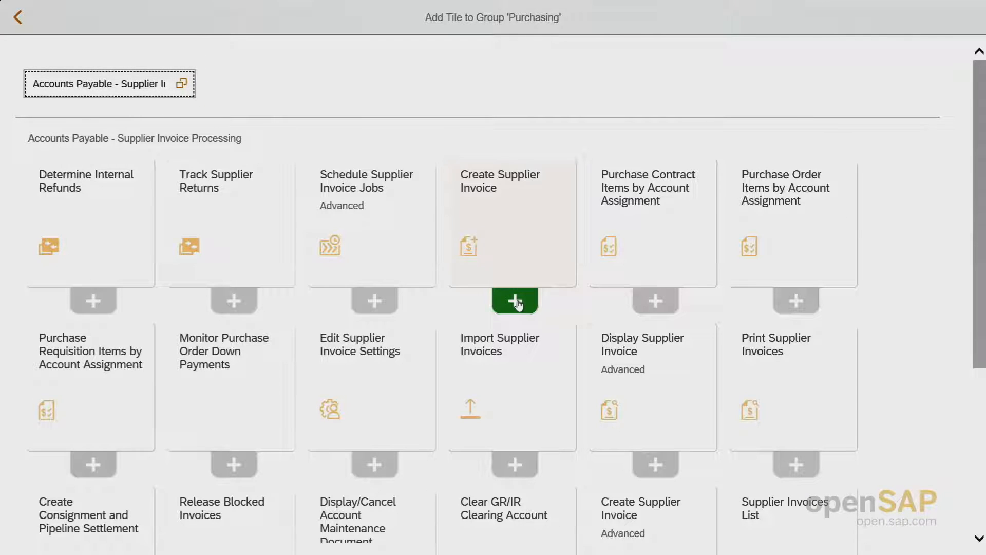
click(516, 302)
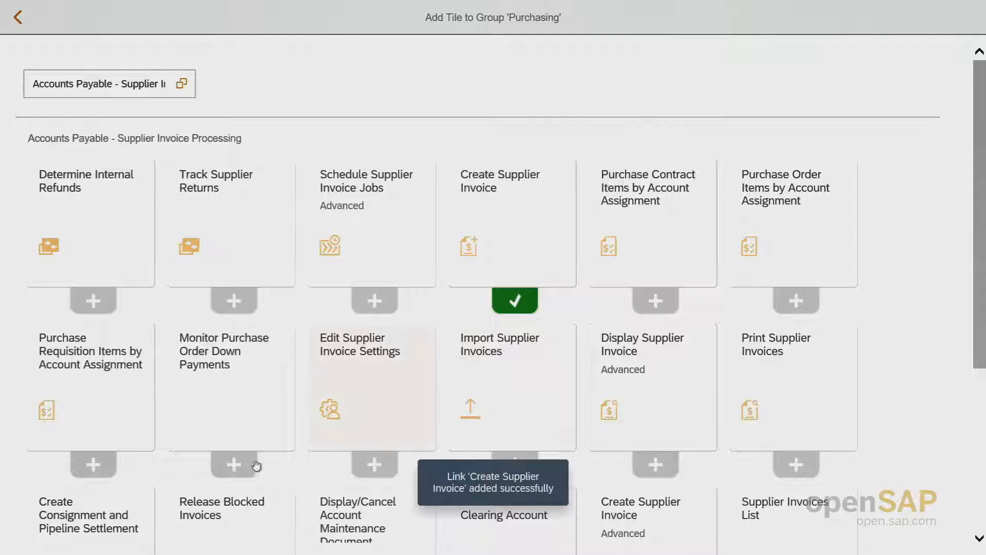
click(220, 475)
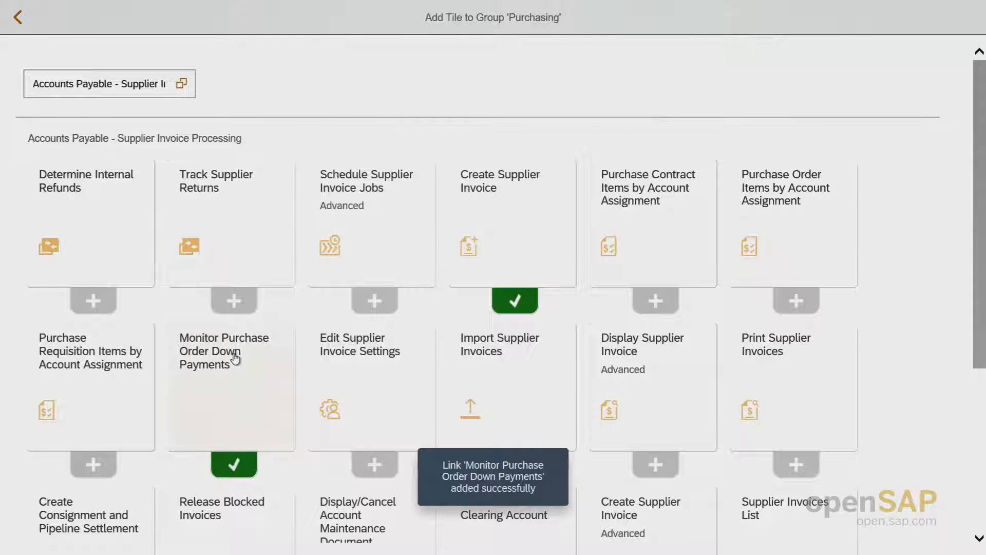
click(234, 302)
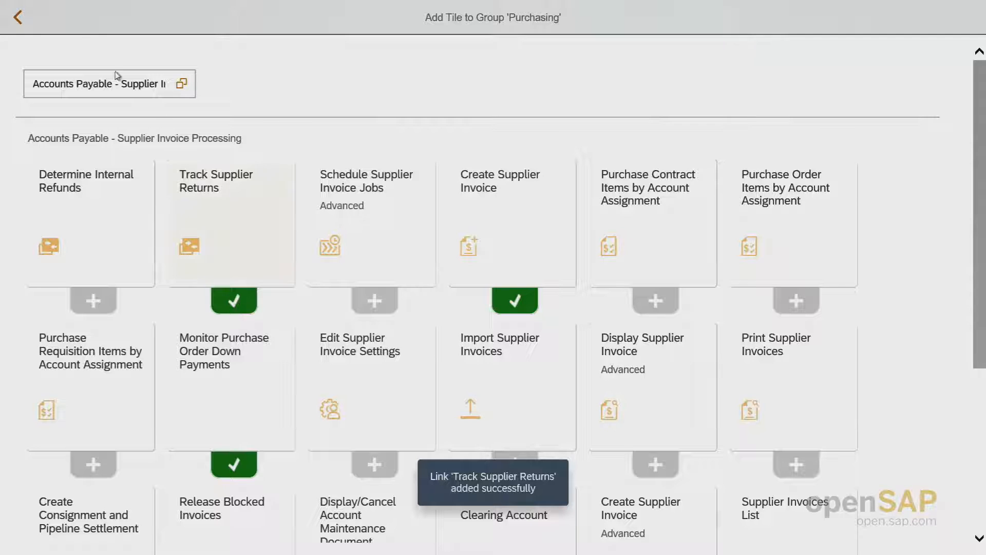
click(11, 22)
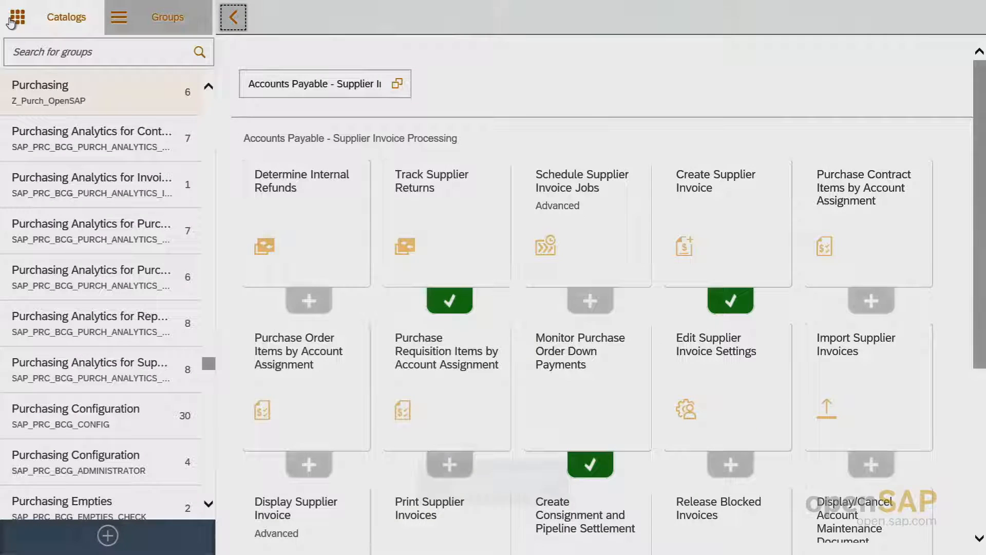